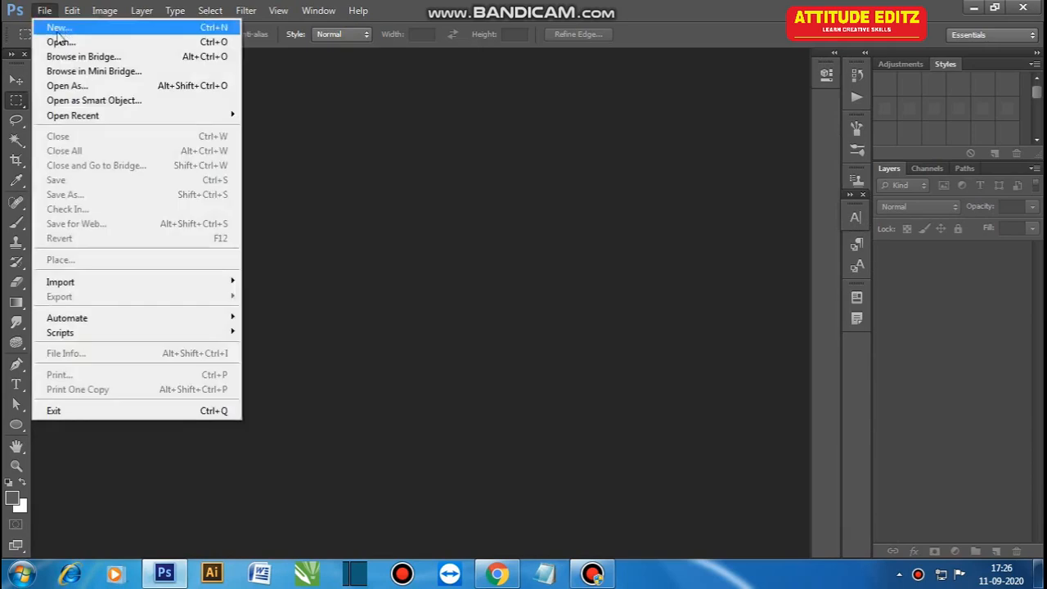
Step: Create a 1080 × 1080 pixel, 72 ppi RGB document named Digital Smart Watch Design and convert its locked background to a normal layer
click(49, 25)
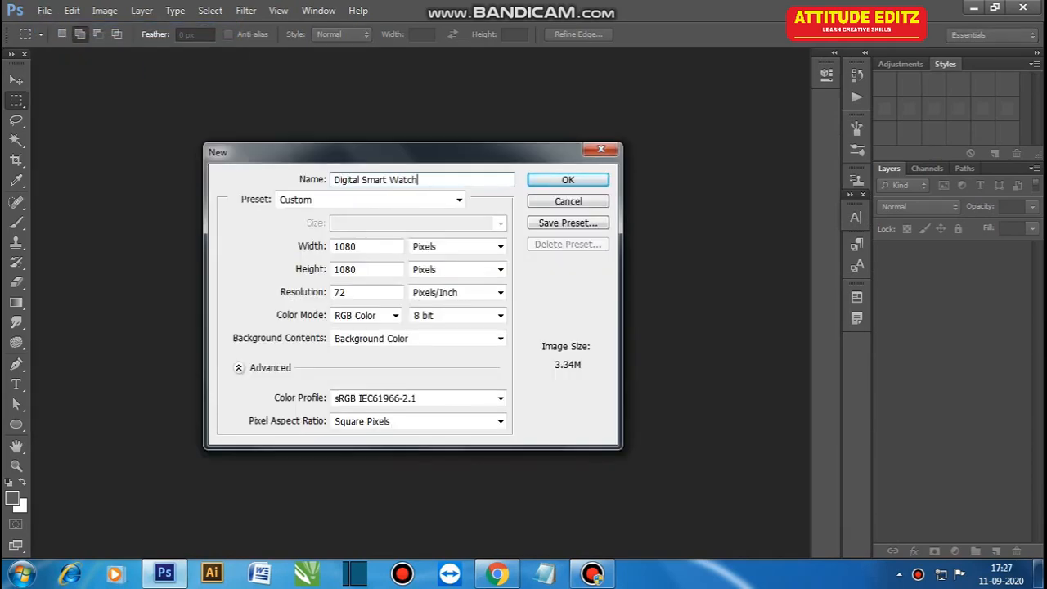
double_click(350, 272)
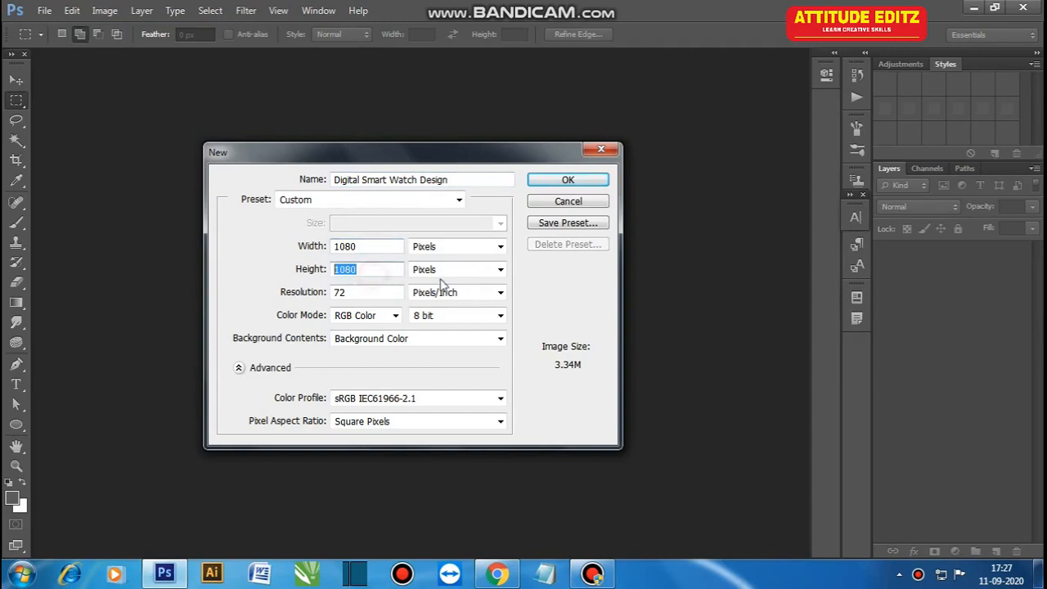
key(Return)
key(v)
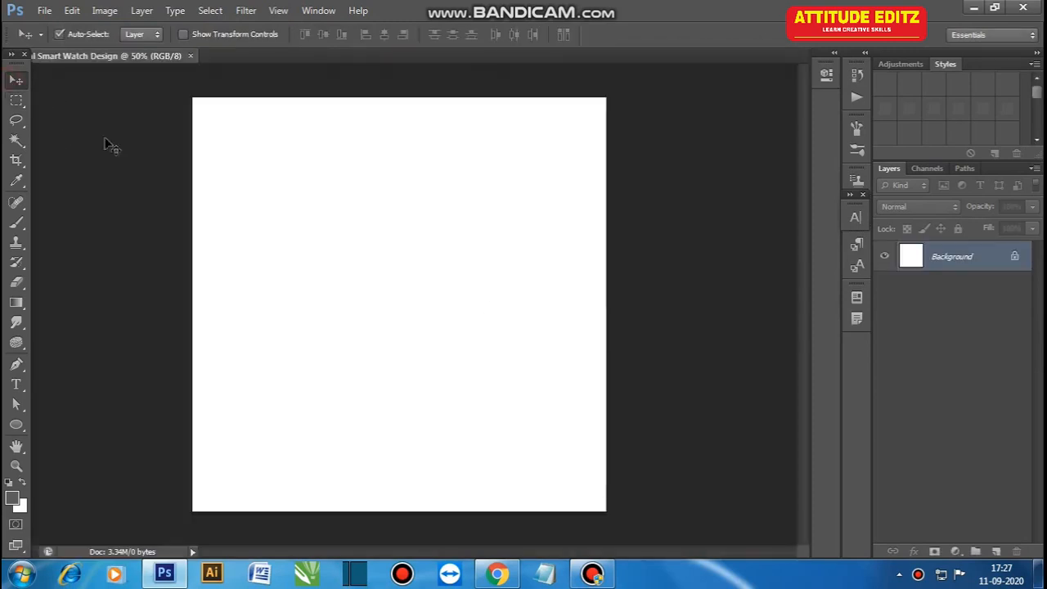
double_click(964, 260)
key(Return)
Step: Draw a grey rectangle about 968 × 256 px and move it to the lower part of the canvas
right_click(24, 430)
click(86, 422)
drag(185, 395, 370, 445)
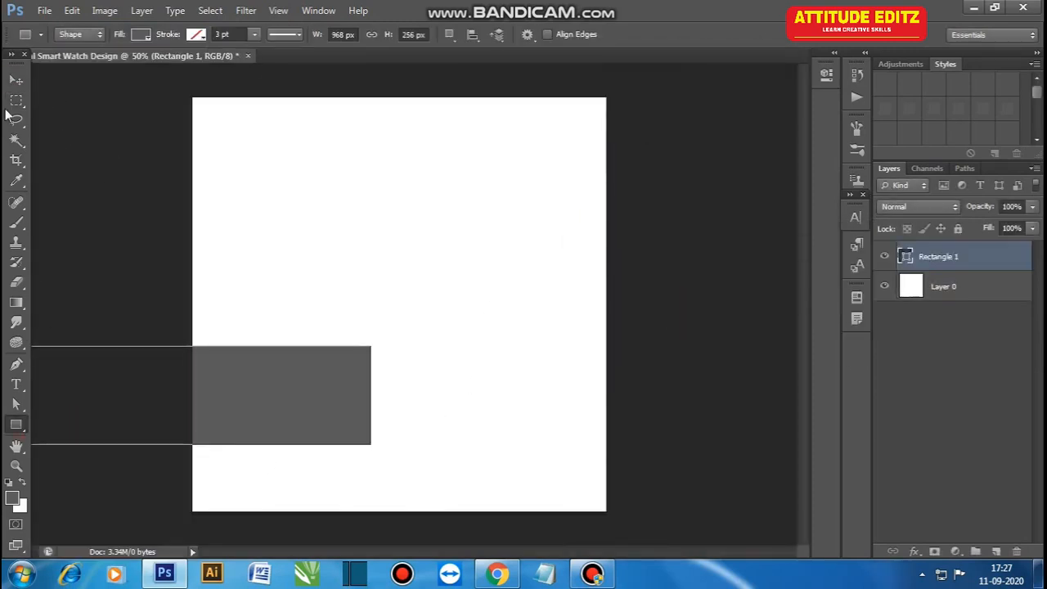
key(v)
drag(263, 393, 449, 414)
Step: Stretch the rectangle beyond both canvas sides and skew it into a diagonal band rising to the right
key(ctrl+t)
drag(556, 417, 638, 417)
drag(183, 417, 180, 465)
drag(638, 417, 623, 375)
key(Return)
Step: Add a gradient overlay to the band and set its first colour stop to CMYK 0, 40, 100, 0
click(913, 552)
click(926, 493)
click(762, 176)
click(685, 444)
click(767, 507)
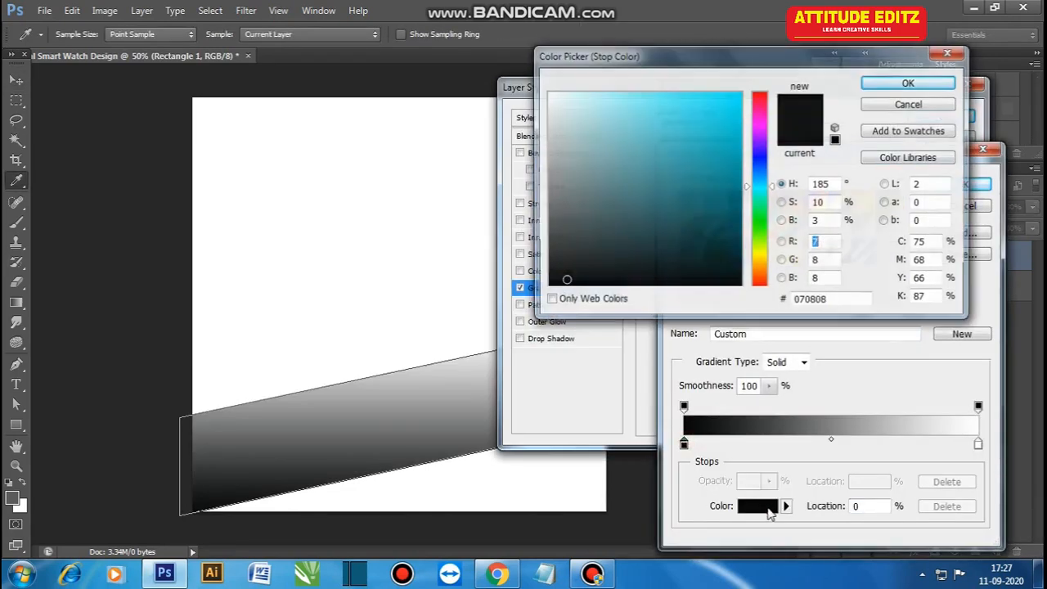
text(0)
key(Tab)
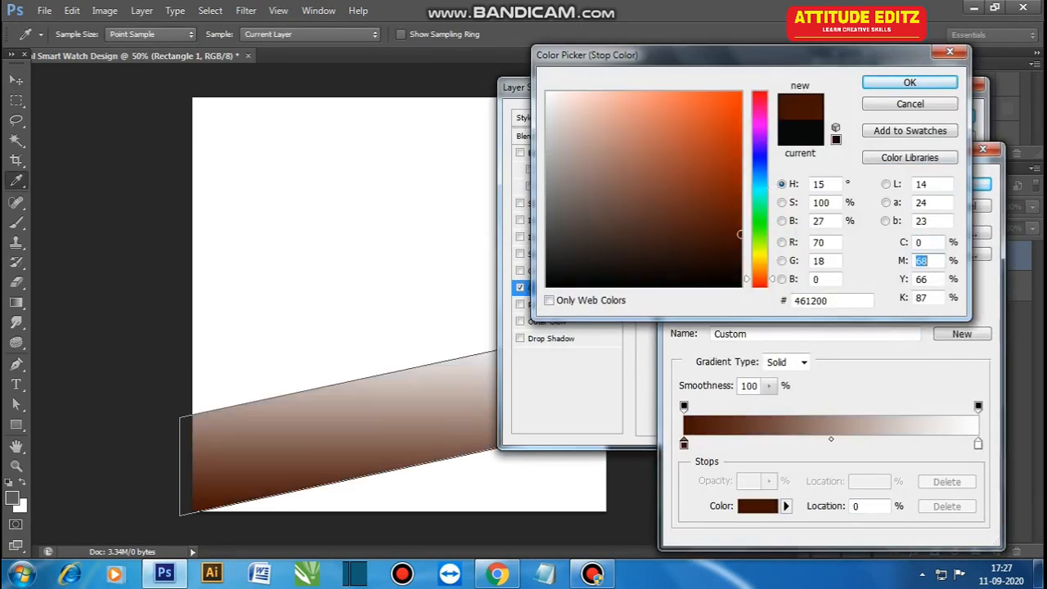
text(40)
key(Tab)
text(100)
key(Tab)
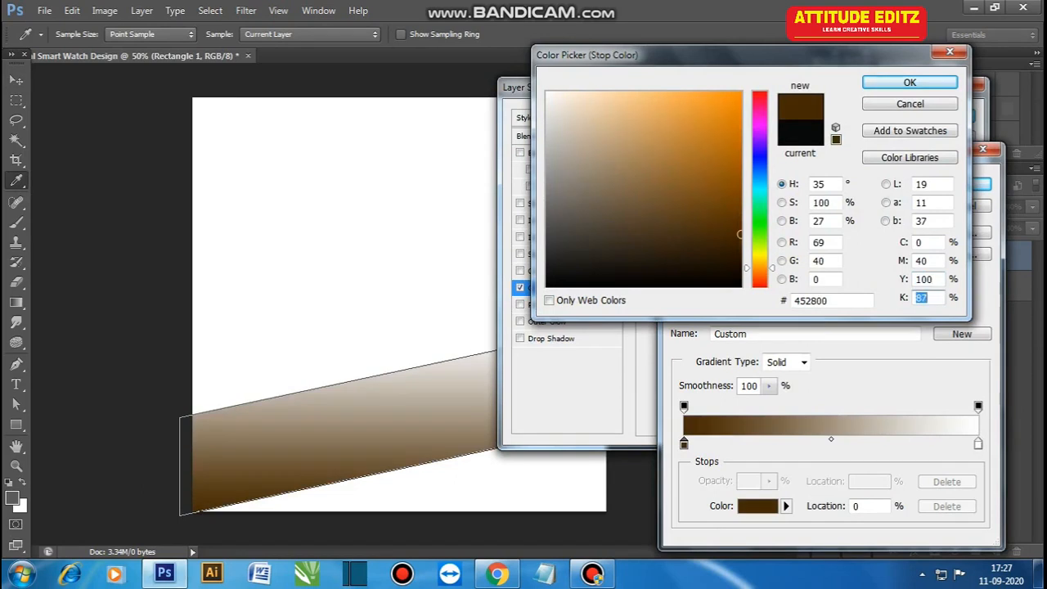
text(0)
click(946, 80)
Step: Set the end colour stop of the band's gradient to CMYK 0, 10, 100, 0
double_click(978, 443)
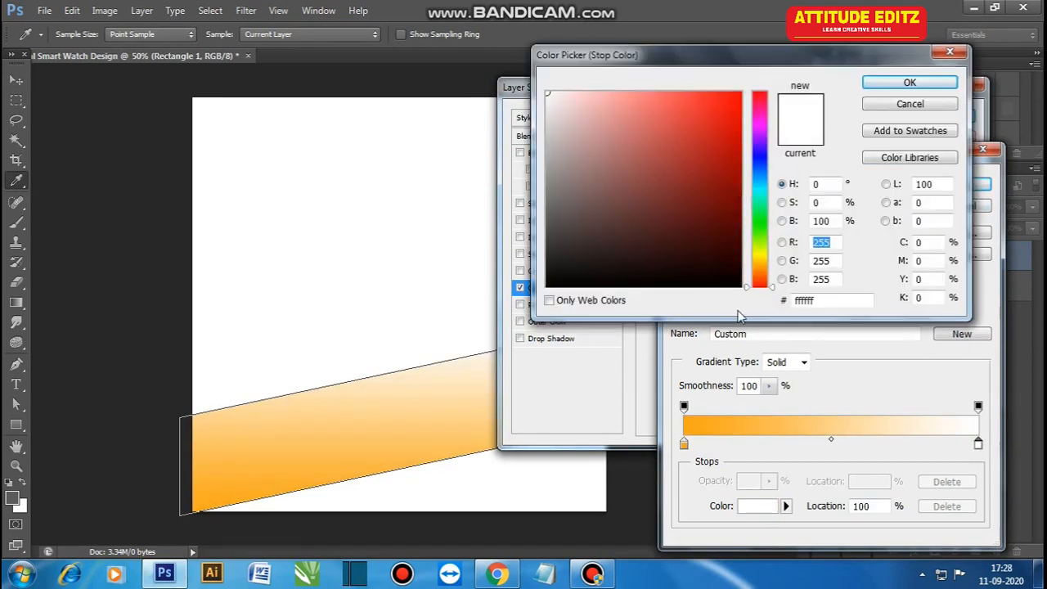
click(931, 278)
text(100)
click(929, 260)
text(10)
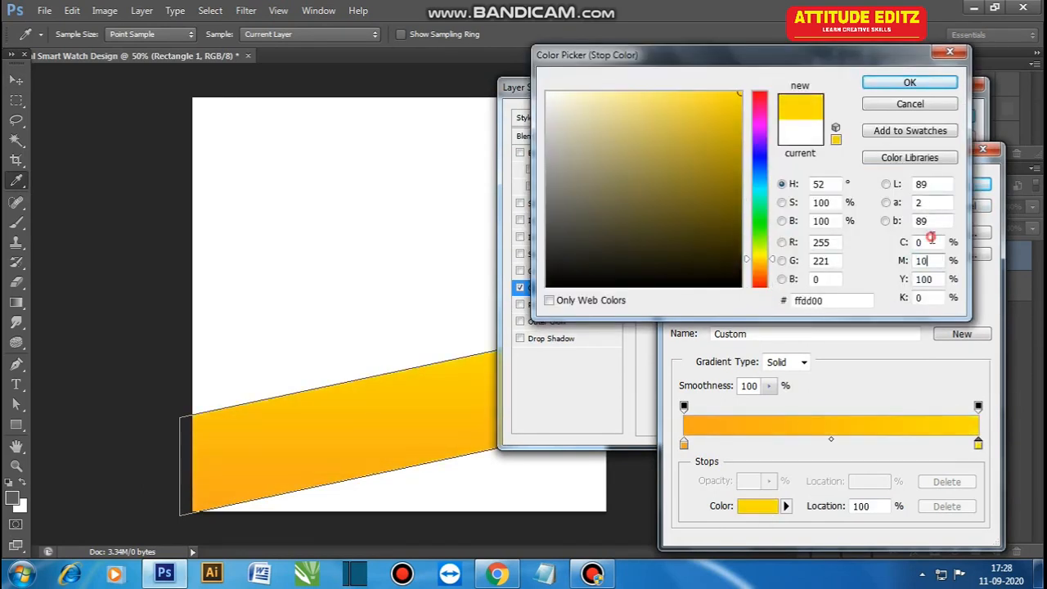
click(920, 84)
Step: Set the gradient overlay's angle to 0°, enlarge its scale, and apply the layer style
click(962, 185)
drag(763, 243, 792, 247)
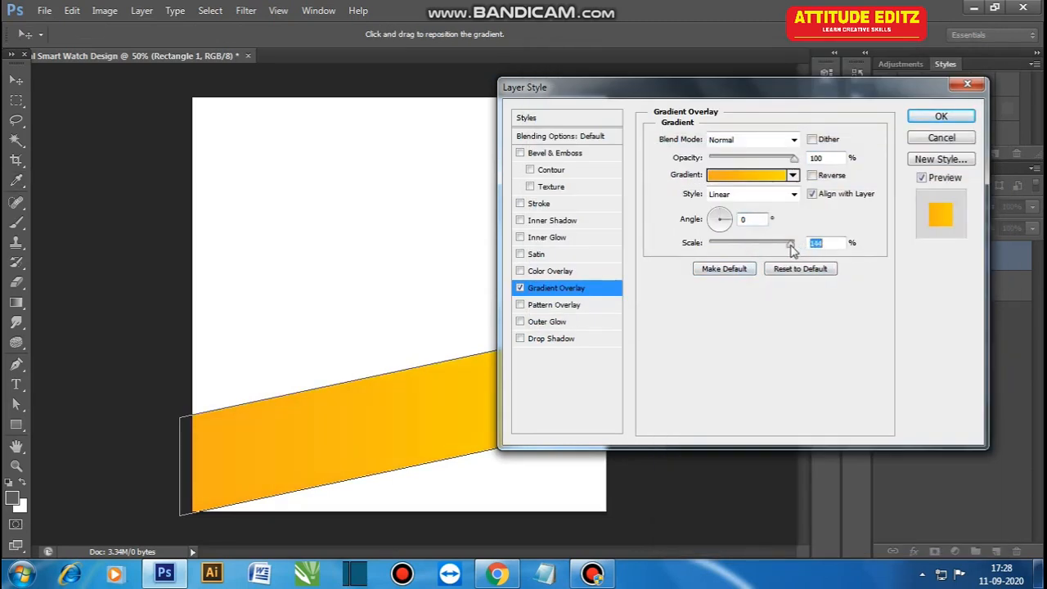
click(941, 117)
Step: Duplicate the gradient band, move the copy lower, and skew it to a shallower diagonal that covers the canvas bottom
drag(1012, 258, 996, 551)
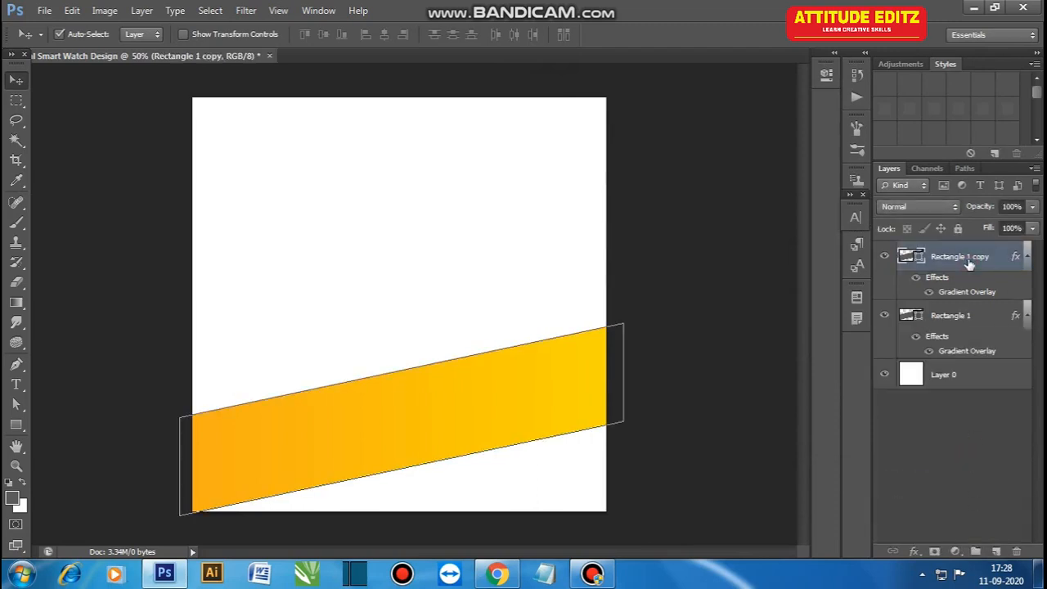
click(967, 324)
drag(536, 418, 554, 484)
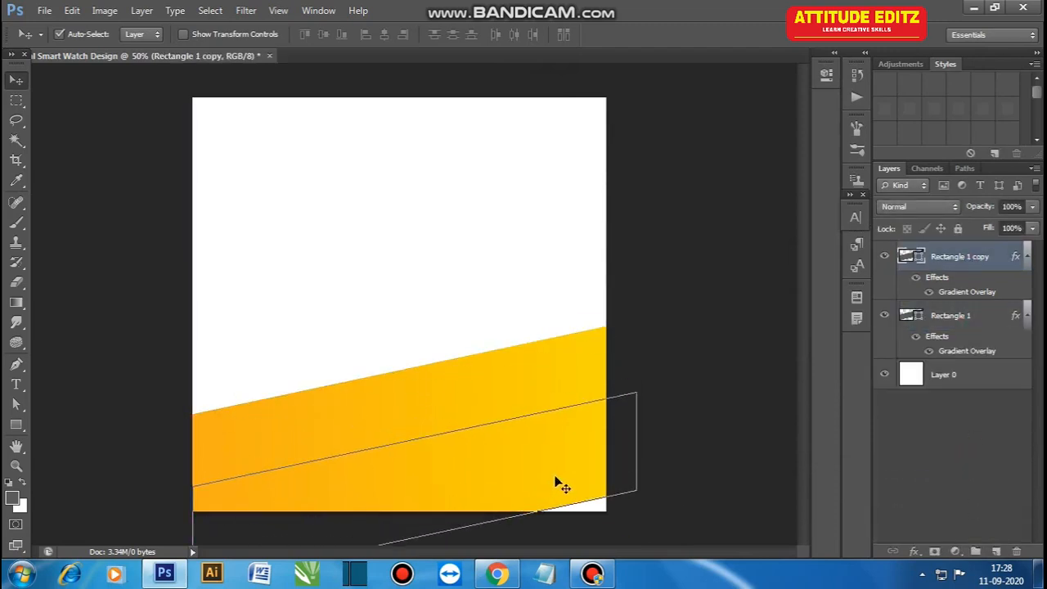
key(ctrl+t)
drag(636, 491, 656, 475)
key(Return)
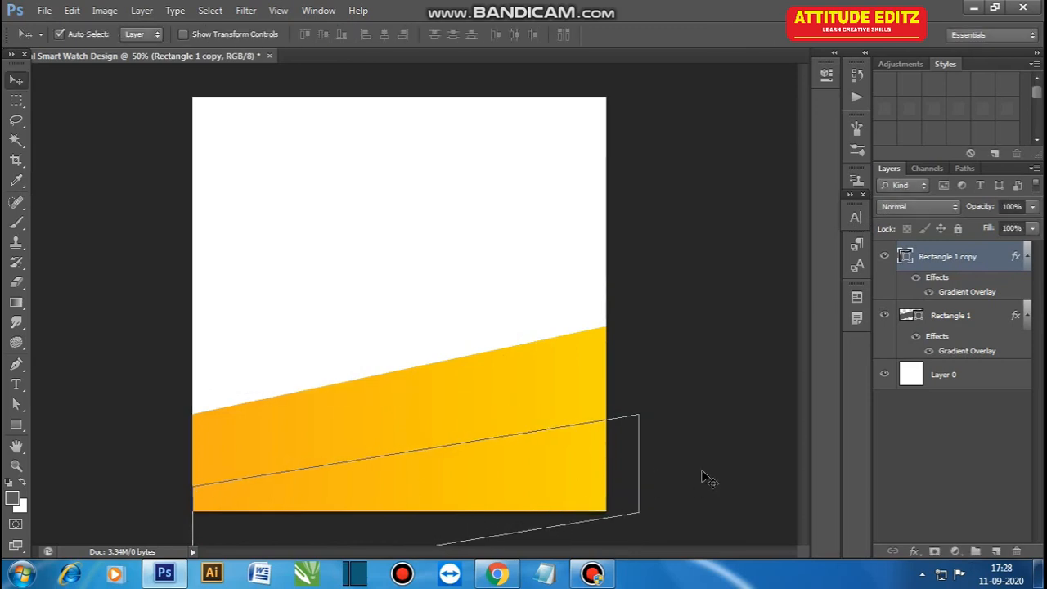
Step: Move the Rectangle 1 copy layer beneath the Rectangle 1 layer
click(706, 477)
click(598, 496)
drag(962, 259, 945, 354)
click(612, 472)
click(606, 474)
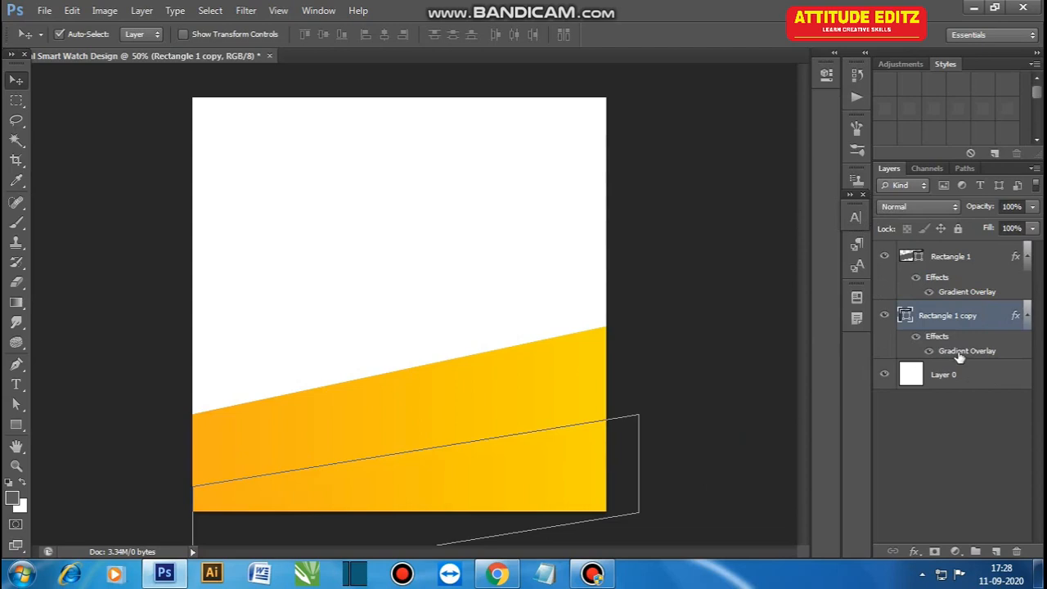
Step: Set the magenta value of the first gradient stop on Rectangle 1 copy to 80%
double_click(959, 352)
click(749, 174)
click(769, 506)
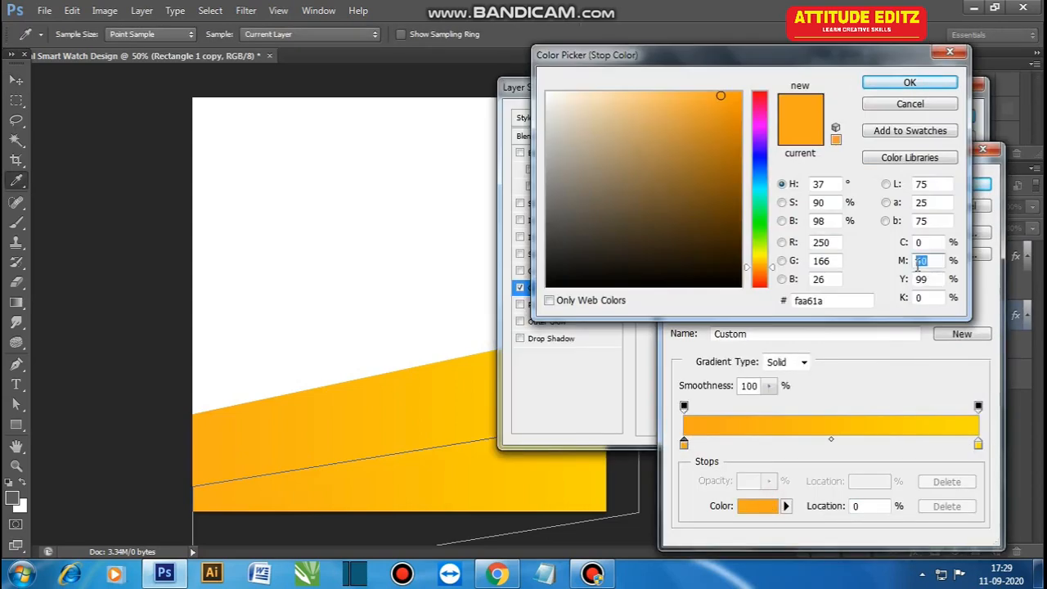
text(80)
click(923, 87)
Step: Set the copy's end gradient stop to CMYK 0, 30, 100, 0 and apply the layer style
click(746, 510)
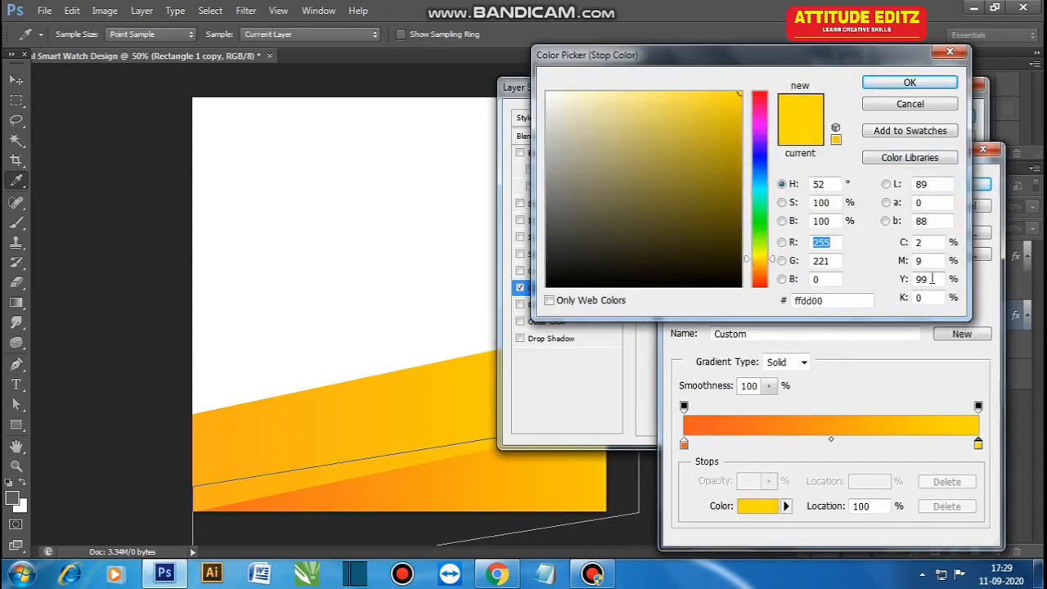
text(0)
key(Tab)
text(0)
key(Tab)
text(100)
key(shift+Tab)
text(30)
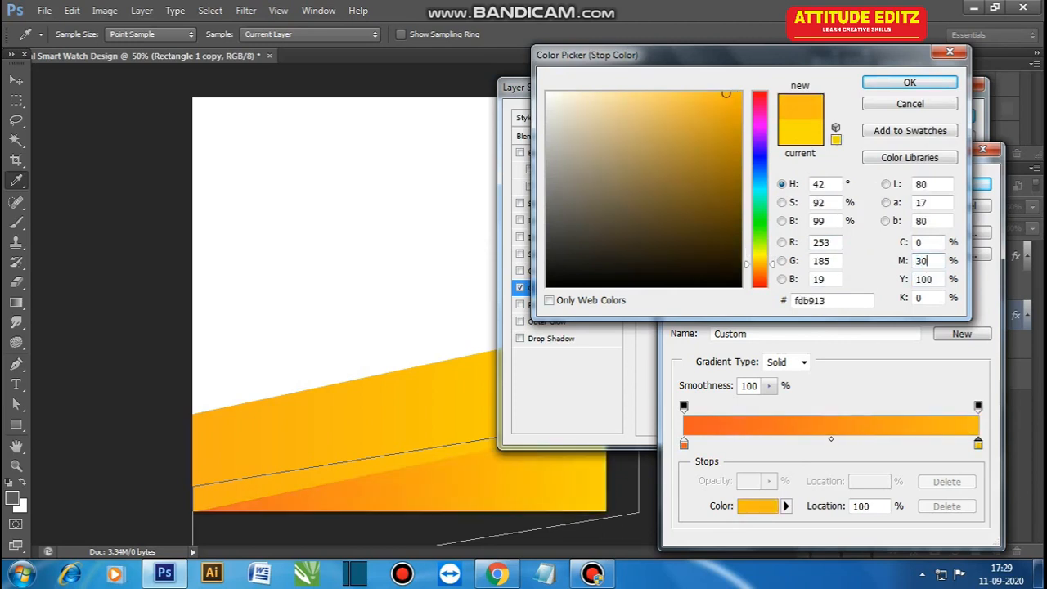
click(909, 82)
click(973, 184)
click(938, 114)
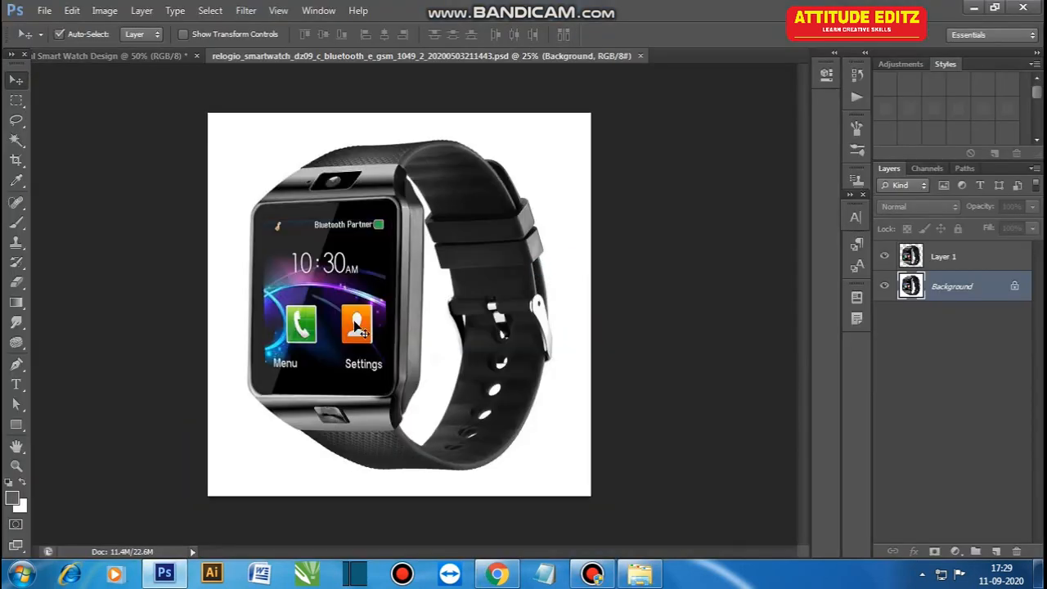
Step: Bring the smartwatch image into the design, scale it to about 29.5%, and position it right of centre over the orange bands
drag(341, 284, 364, 239)
key(ctrl+t)
drag(326, 161, 409, 359)
drag(199, 77, 382, 274)
drag(513, 362, 319, 193)
drag(620, 109, 490, 245)
drag(452, 326, 514, 322)
drag(550, 240, 562, 209)
drag(515, 304, 519, 317)
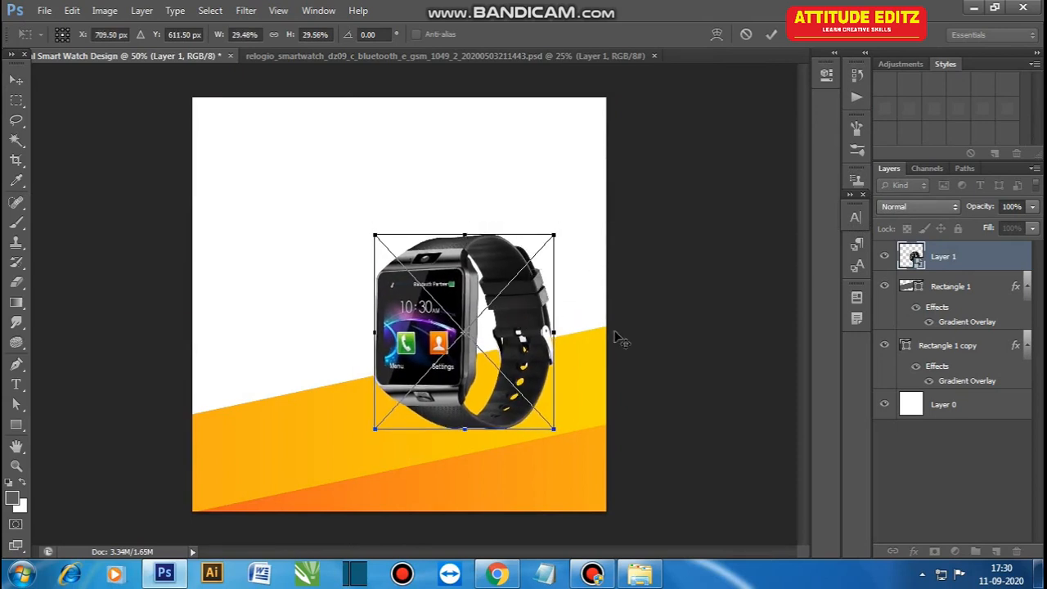
key(Return)
Step: Fill the bottom layer with dark grey sampled from the watch and rename the layer Background
key(i)
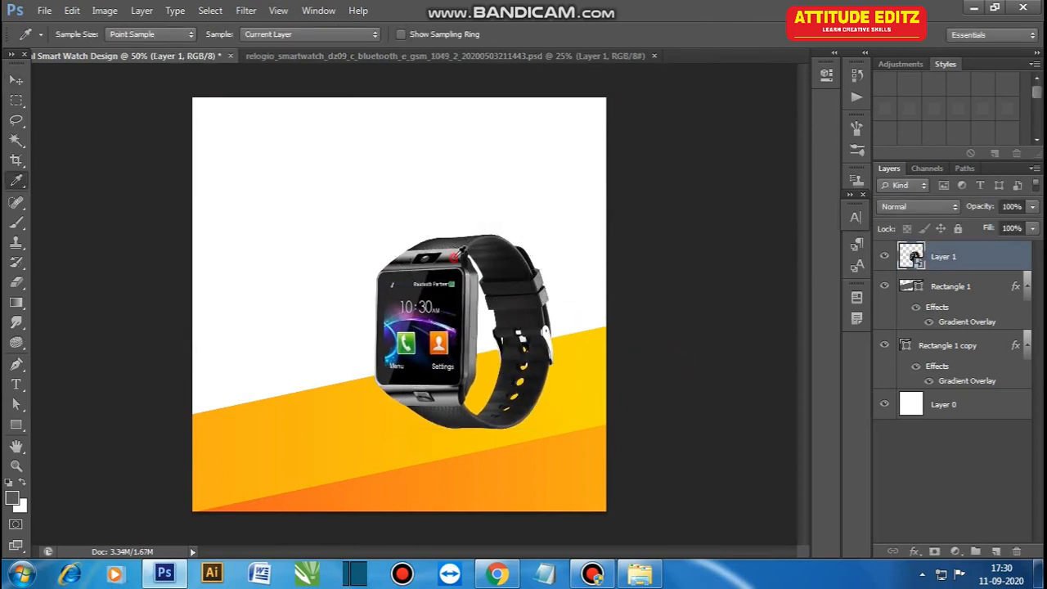
click(947, 413)
key(alt+BackSpace)
key(v)
click(887, 422)
click(947, 405)
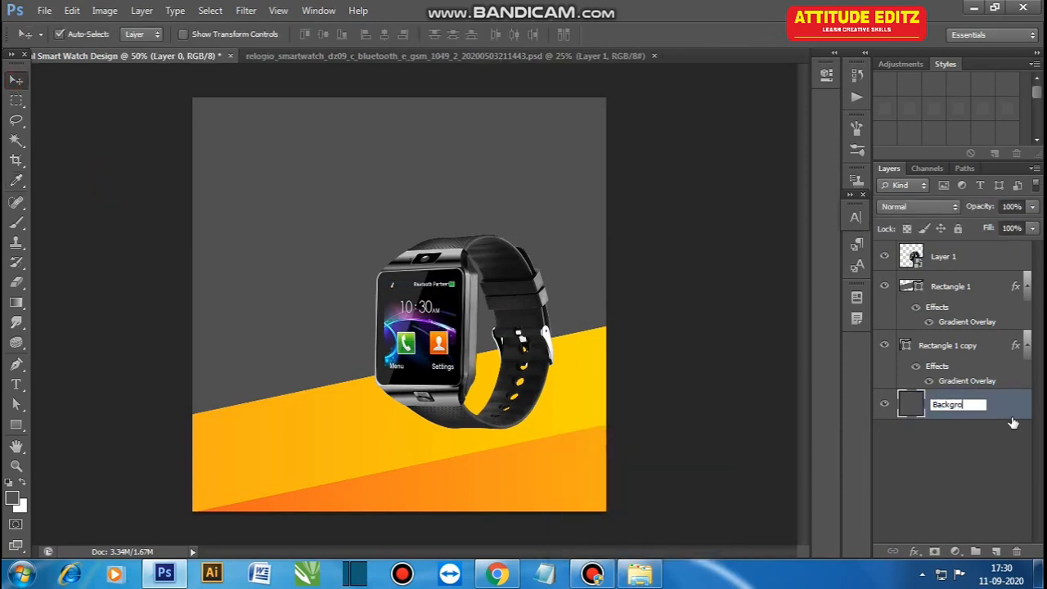
click(999, 475)
Step: Place the animated-lines gray background image over the upper canvas, resize it, and put its layer directly above Background
click(640, 575)
click(442, 328)
drag(186, 138, 361, 348)
drag(608, 188, 652, 156)
drag(574, 296, 576, 229)
key(Return)
key(ctrl+shift+bracketleft)
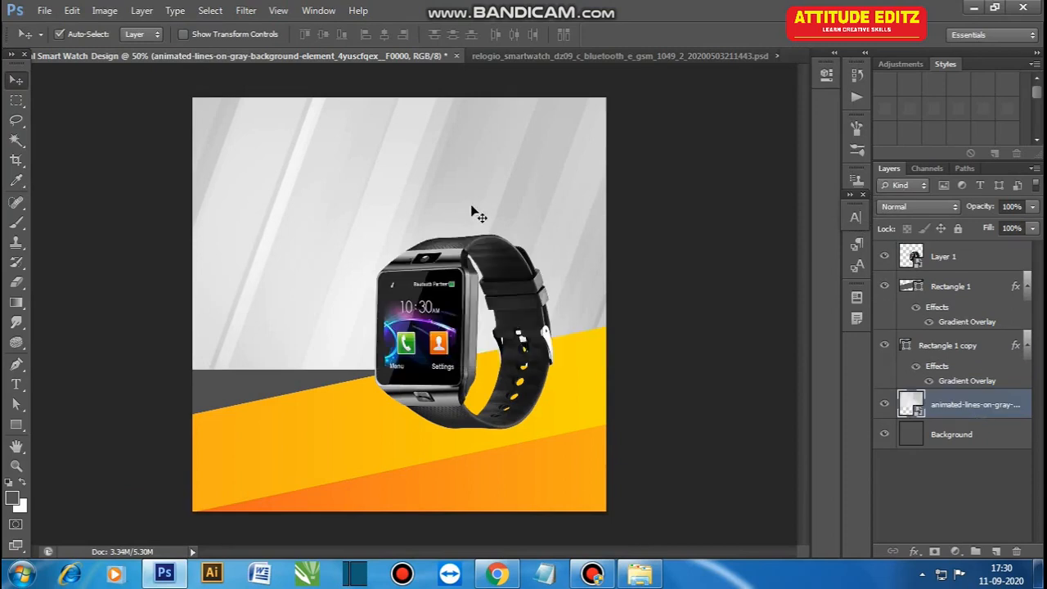
Step: Stretch the lines image downward and sideways until it fills the whole area behind the orange bands
key(ctrl+t)
drag(149, 369, 126, 374)
drag(389, 374, 387, 437)
key(Return)
Step: Set the lines image's blend mode to Difference and reduce its opacity to about 50%
click(918, 206)
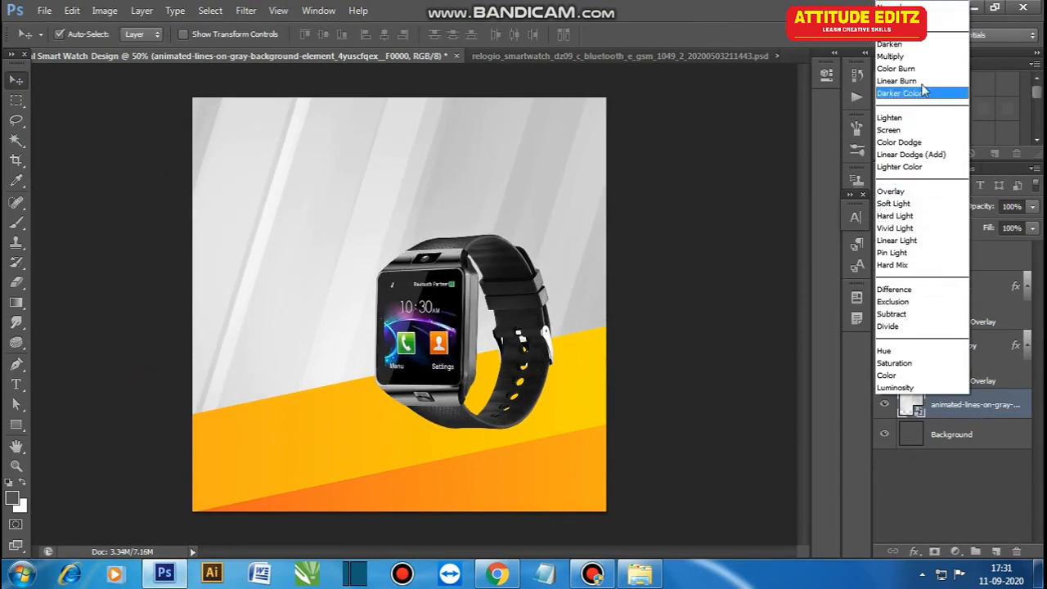
click(924, 97)
click(918, 206)
click(913, 292)
click(1033, 206)
drag(1032, 227, 997, 229)
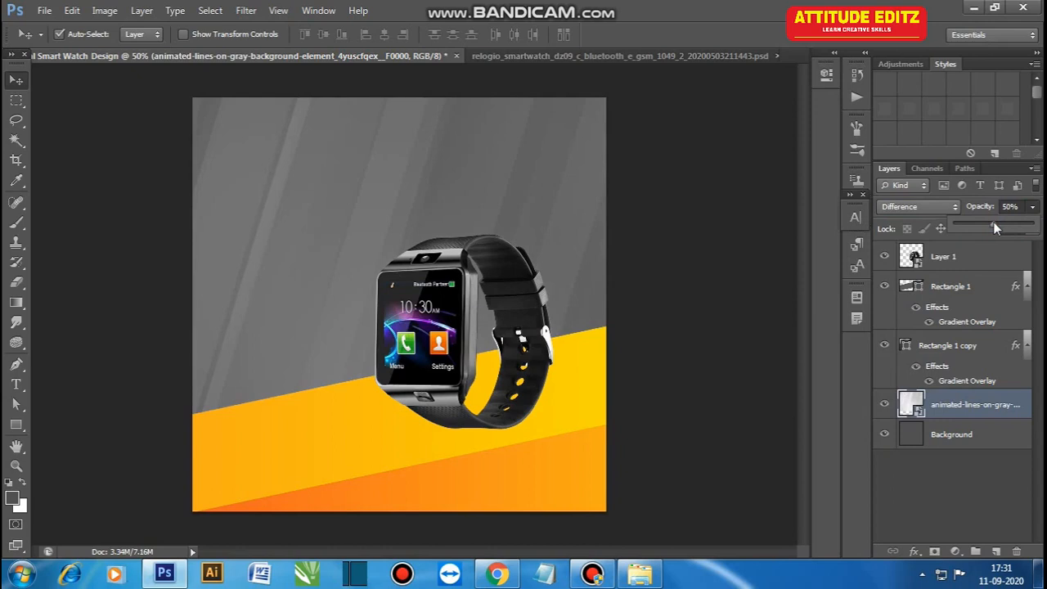
drag(1007, 230, 991, 224)
click(677, 360)
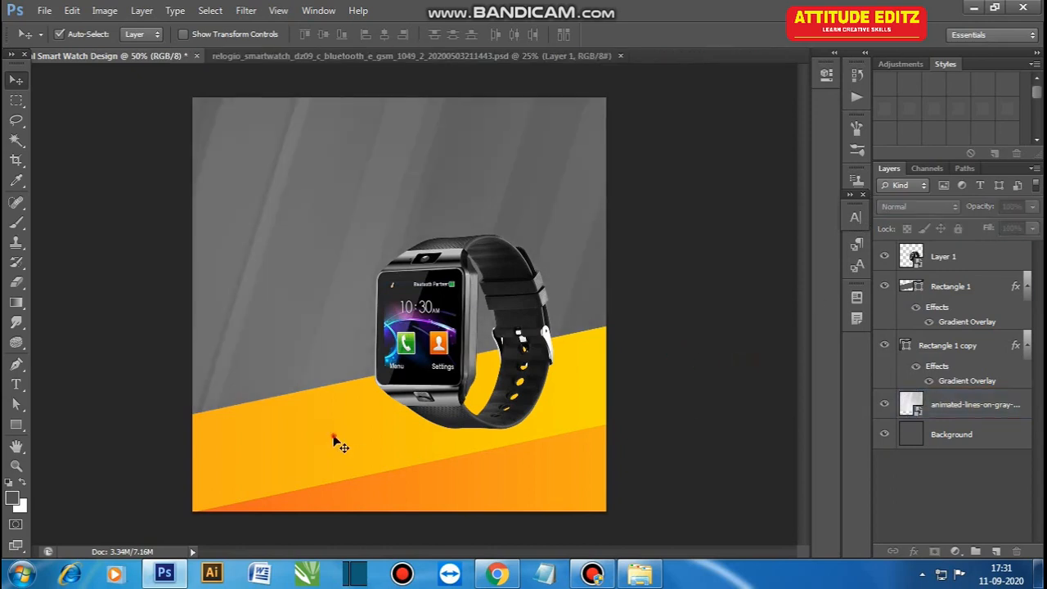
Step: Draw a rectangle above the Rectangle 1 layer and resize it into a thin horizontal strip spanning the full canvas width
click(984, 296)
click(17, 425)
mouse_move(192, 313)
mouse_down()
mouse_move(295, 319)
mouse_move(337, 352)
mouse_move(312, 352)
mouse_up()
click(17, 80)
key(ctrl+t)
drag(457, 350, 623, 337)
drag(394, 387, 393, 360)
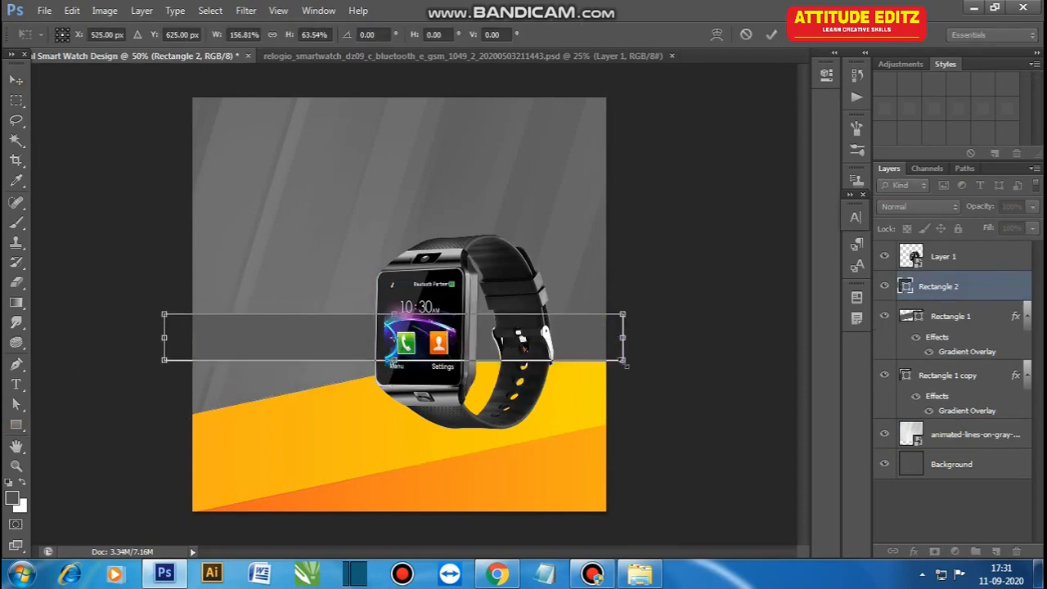
key(Return)
Step: Skew the strip vertically by about -12.5° so it runs parallel to the orange band's upper edge
key(ctrl+t)
drag(624, 338, 613, 301)
drag(165, 337, 169, 372)
drag(612, 301, 612, 282)
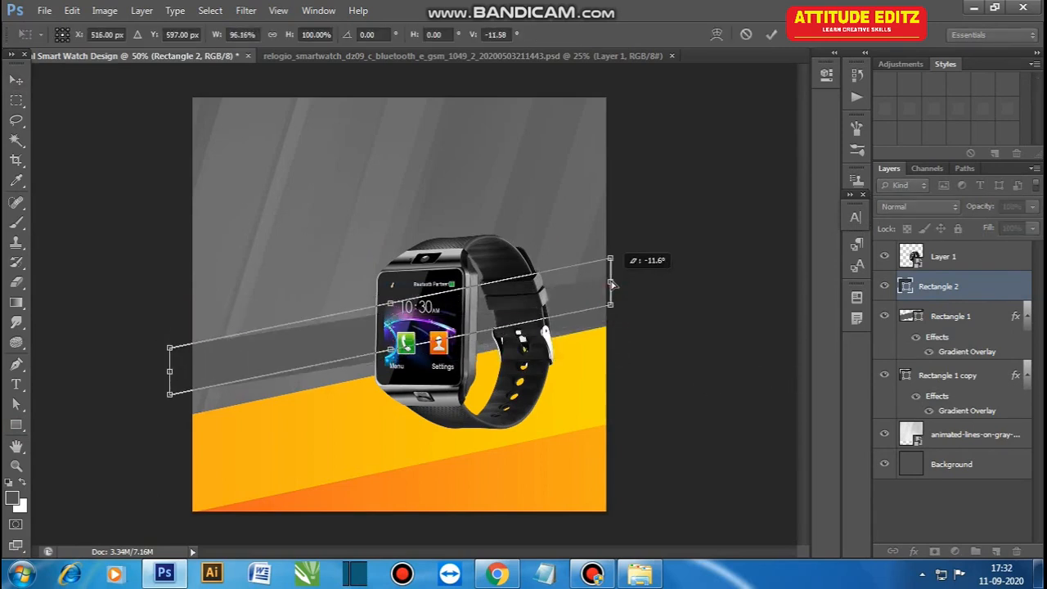
key(ctrl+plus)
drag(92, 392, 92, 398)
drag(683, 276, 690, 273)
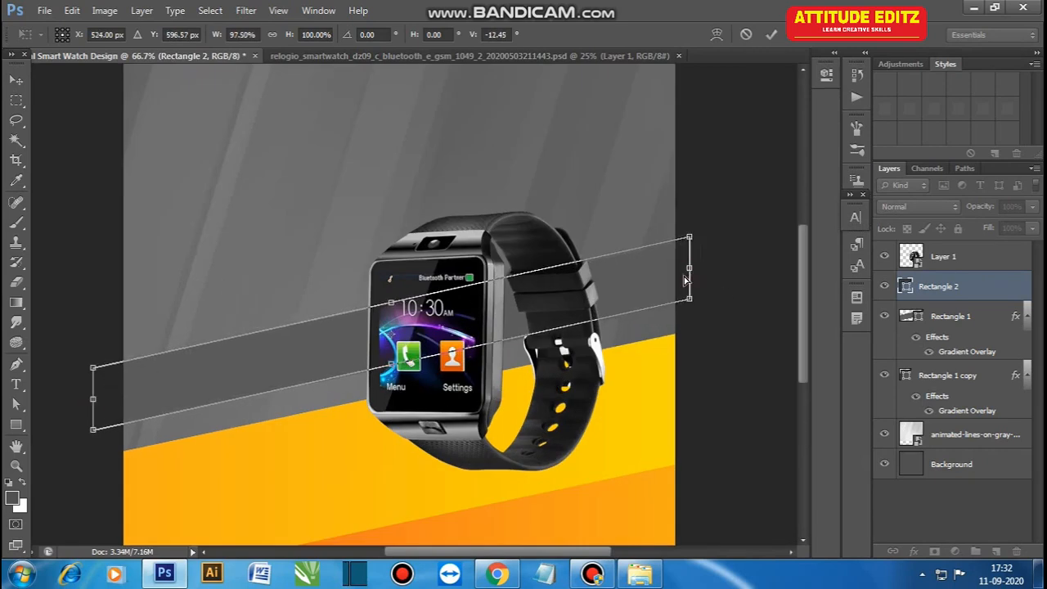
key(Return)
Step: Sample a dark colour from the watch strap and fill the diagonal strip with it
click(515, 223)
key(i)
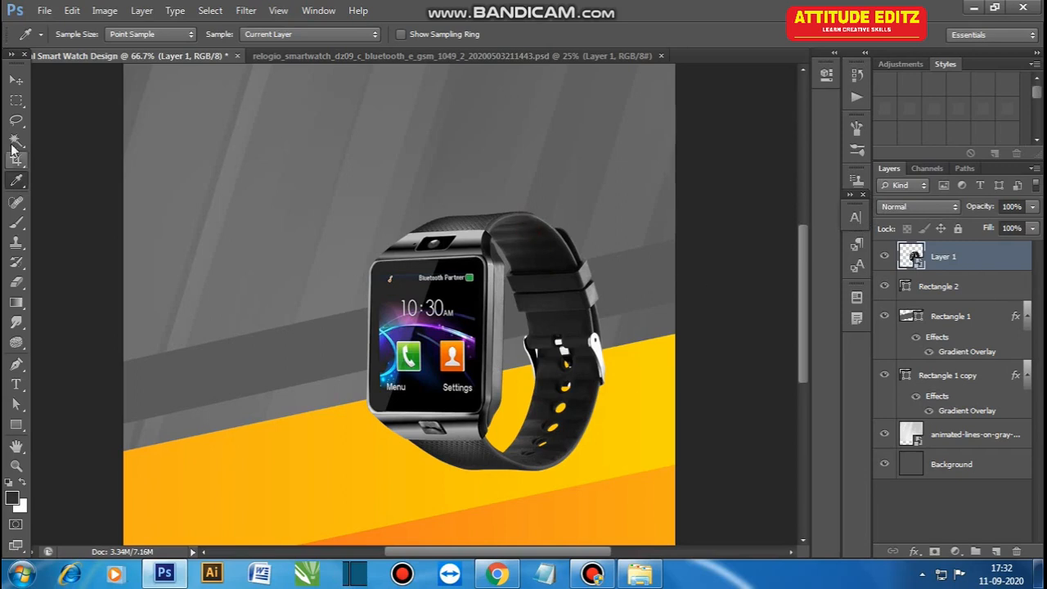
click(16, 79)
click(666, 278)
key(alt+BackSpace)
click(766, 335)
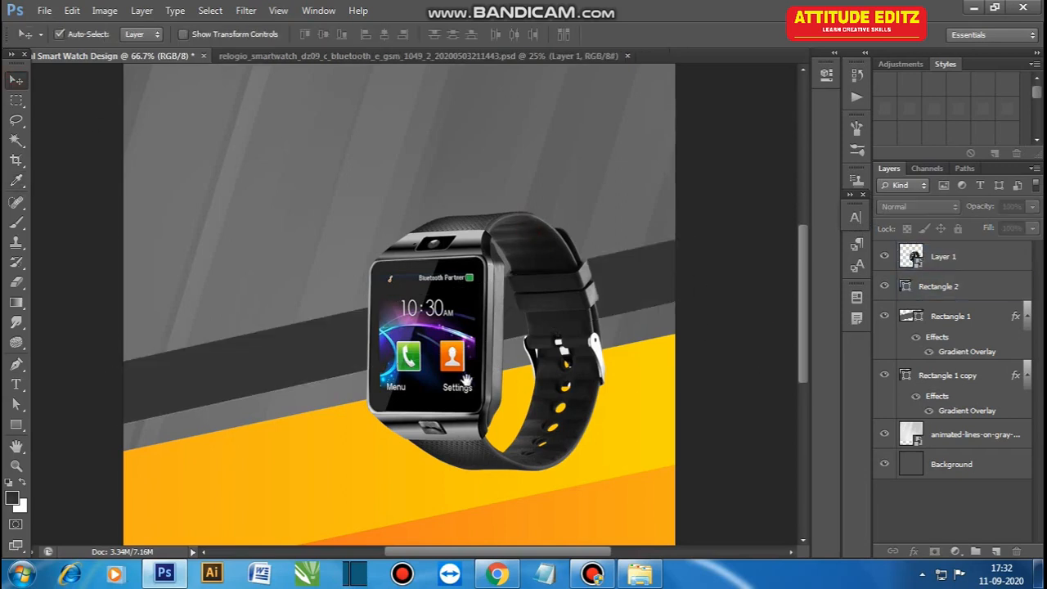
Step: Nudge the dark diagonal strip slightly downward
drag(489, 393, 485, 345)
click(319, 325)
key(ctrl+t)
key(Down)
key(Down)
key(Down)
key(Down)
key(Down)
key(Down)
key(Down)
key(Down)
key(Down)
key(Down)
key(Down)
key(Down)
key(Return)
Step: Duplicate the dark strip, move the copy down to the orange band's edge, and place its layer beneath Rectangle 2
key(ctrl+j)
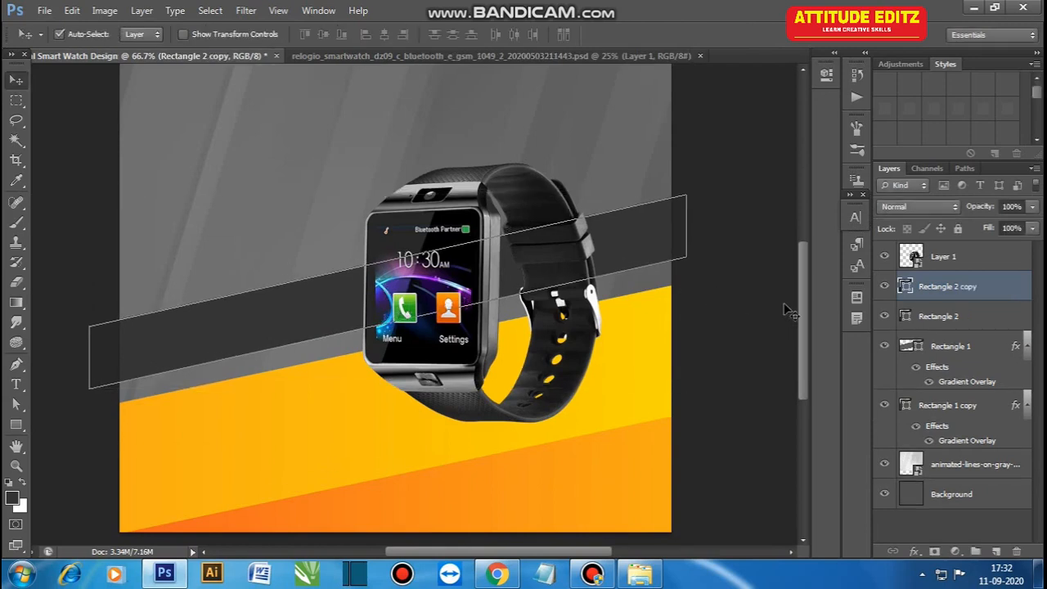
drag(346, 304, 351, 339)
drag(939, 293, 939, 331)
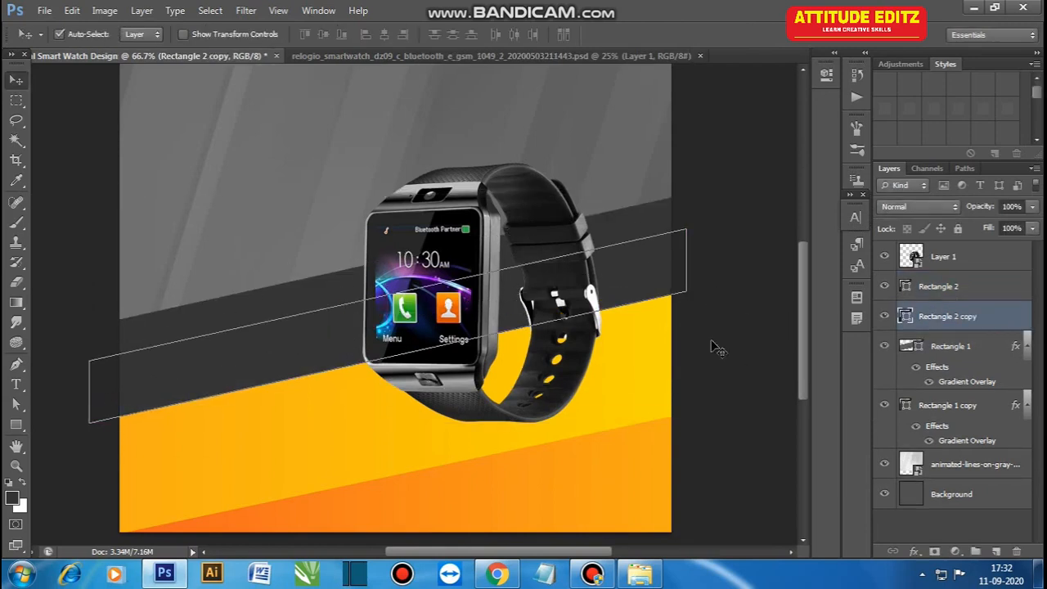
Step: Fill the strip copy with grey sampled from the watch case and lower the dark strip, leaving a thin grey edge below it
click(926, 256)
key(i)
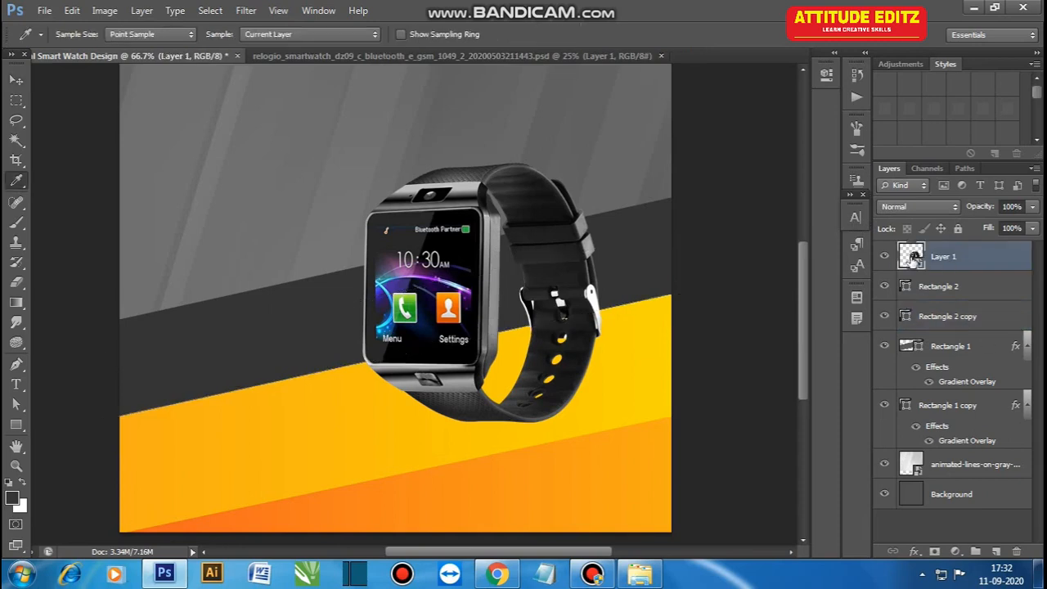
click(949, 319)
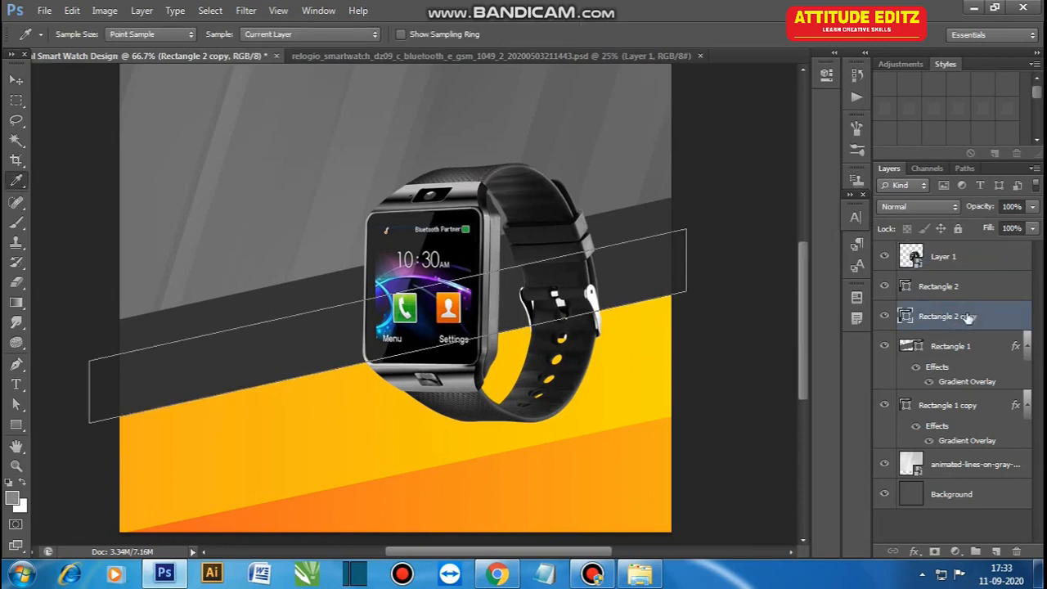
ctrl+click(460, 191)
click(460, 191)
click(17, 80)
click(341, 362)
key(alt+Delete)
click(658, 230)
drag(663, 238, 670, 274)
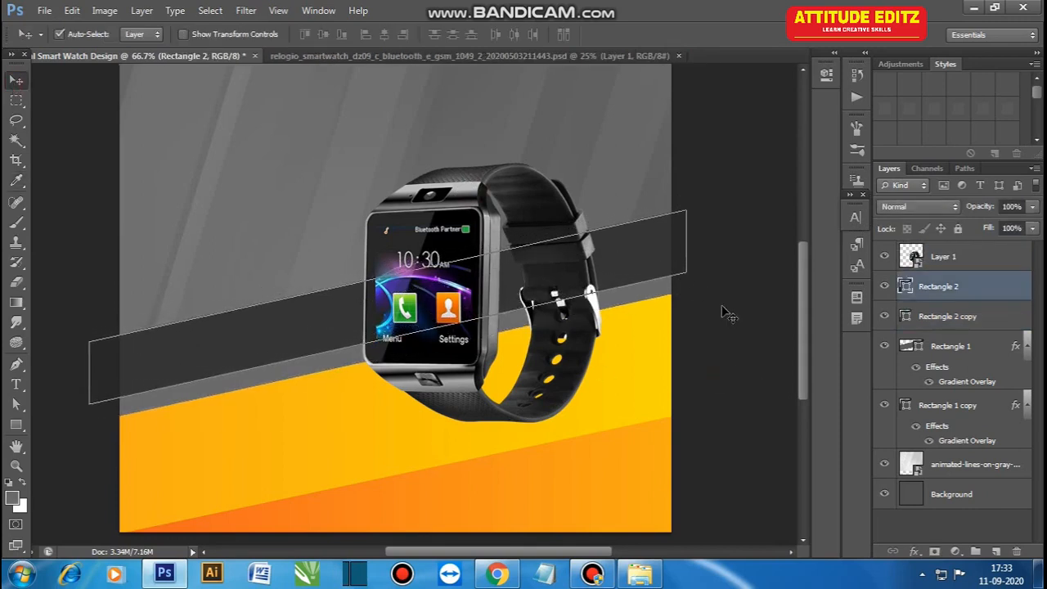
Step: Paint one soft black dab with the 400 px brush on a new layer beneath the watch layer
click(728, 313)
key(ctrl+minus)
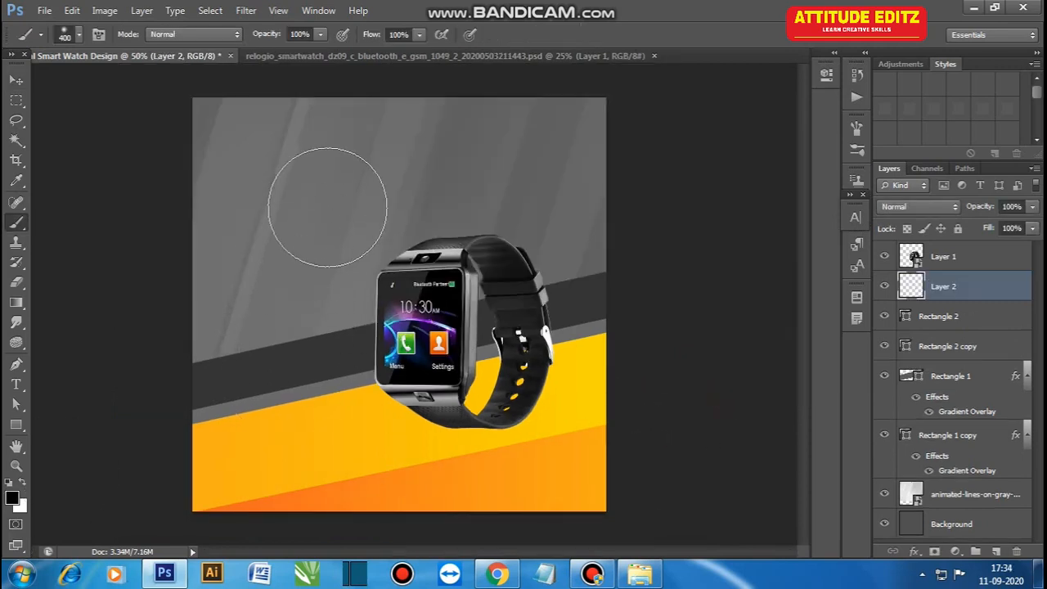
click(327, 204)
Step: Flatten the black dab, move it under the watch strap, and skew it about -14.29 degrees vertically to follow the yellow band's slope
key(ctrl+t)
drag(326, 98, 328, 262)
drag(339, 279, 423, 290)
key(ctrl+plus)
drag(442, 393, 443, 380)
drag(442, 302, 442, 327)
drag(608, 355, 599, 310)
drag(277, 353, 316, 380)
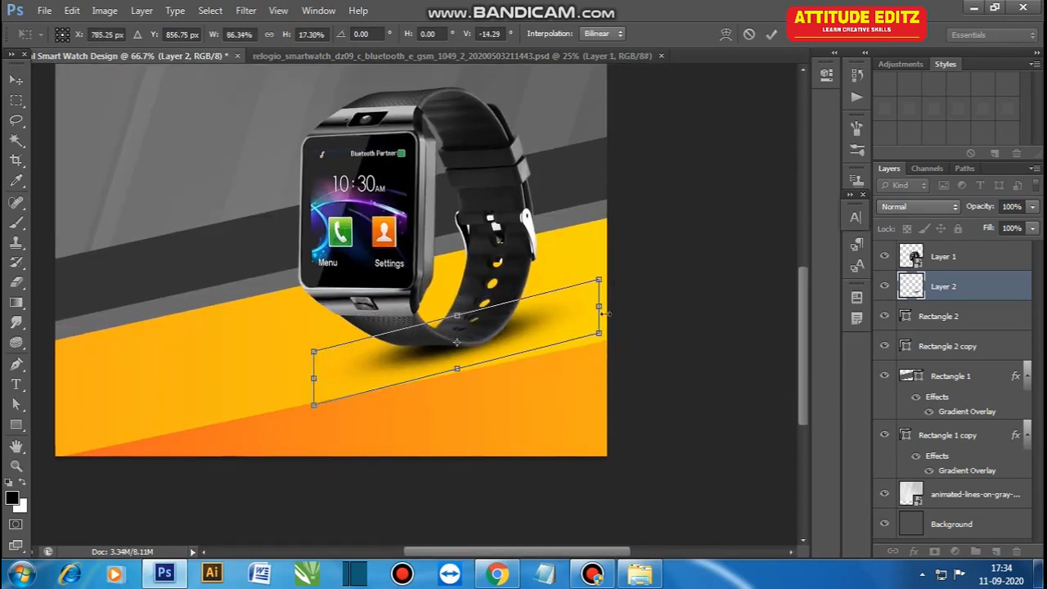
Step: Adjust the watch shadow to about 105% width and 20% height, and fit it against the strap's base
drag(600, 309, 622, 306)
drag(459, 369, 463, 379)
drag(458, 316, 458, 310)
drag(484, 359, 491, 355)
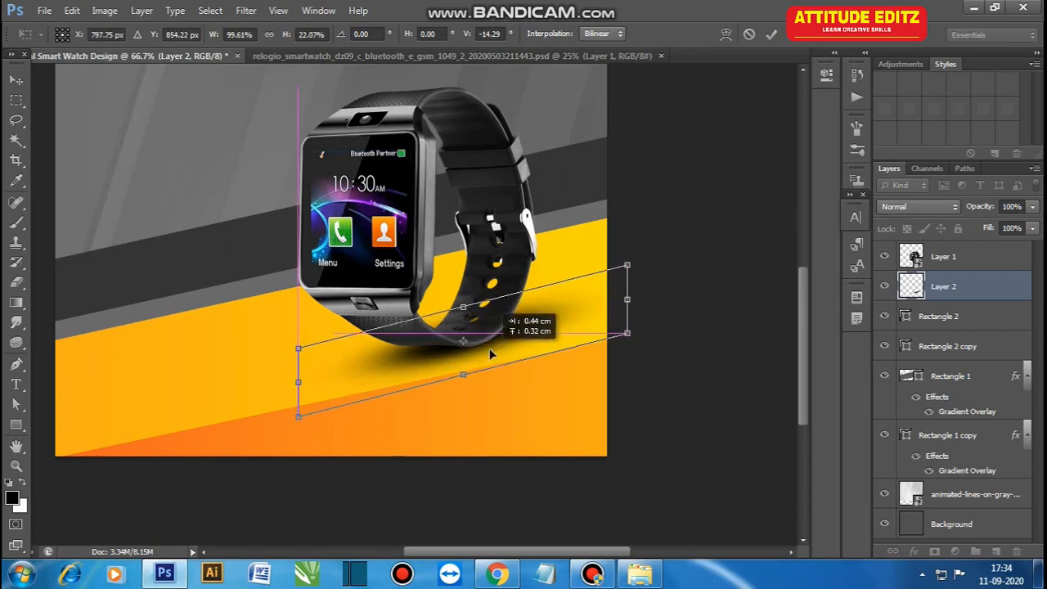
drag(464, 307, 465, 311)
drag(299, 382, 290, 384)
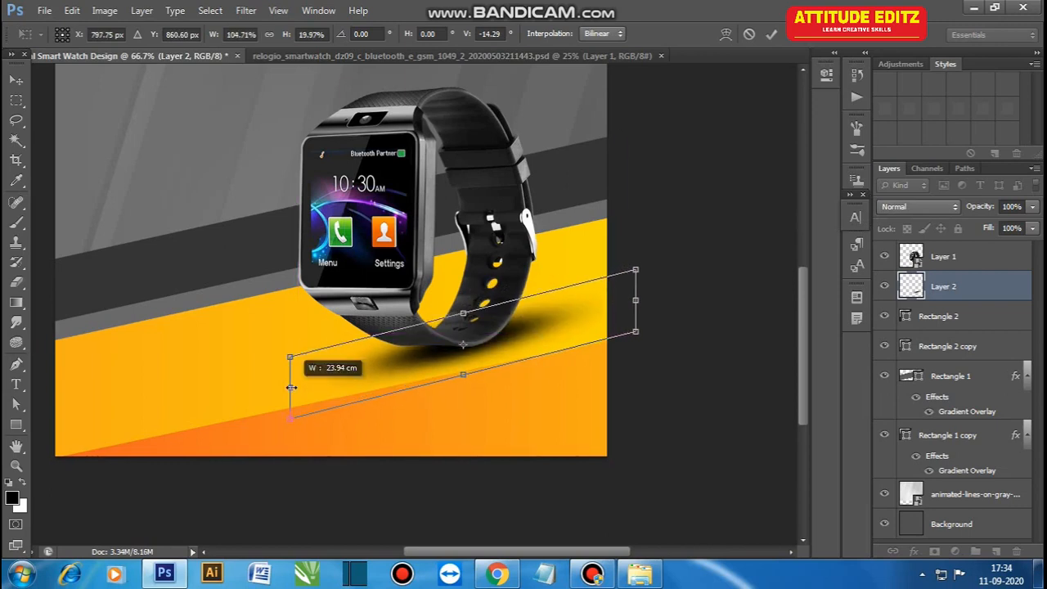
drag(420, 382, 427, 384)
key(Return)
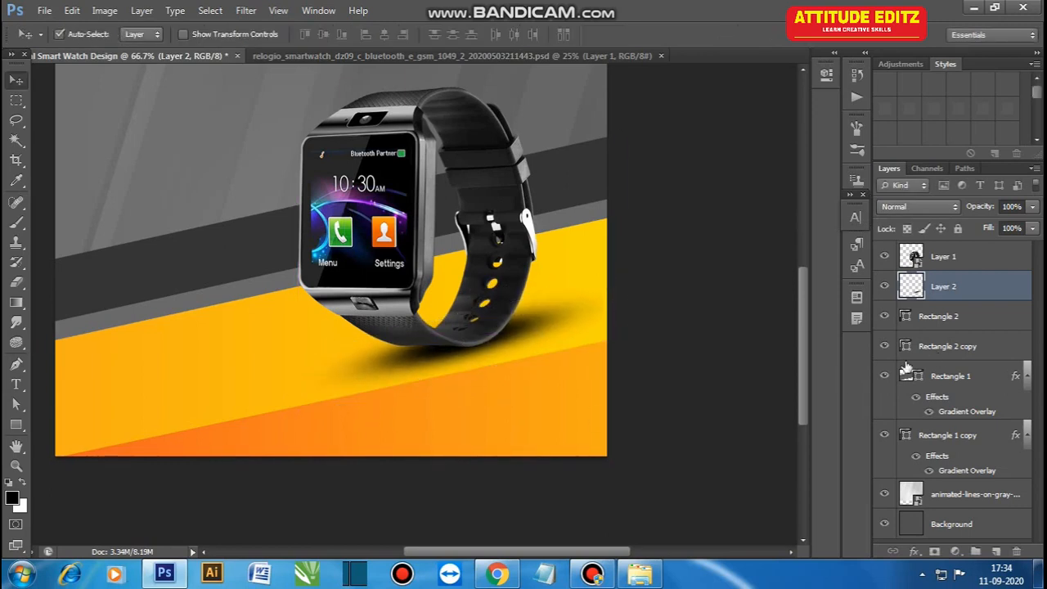
click(756, 352)
key(ctrl+minus)
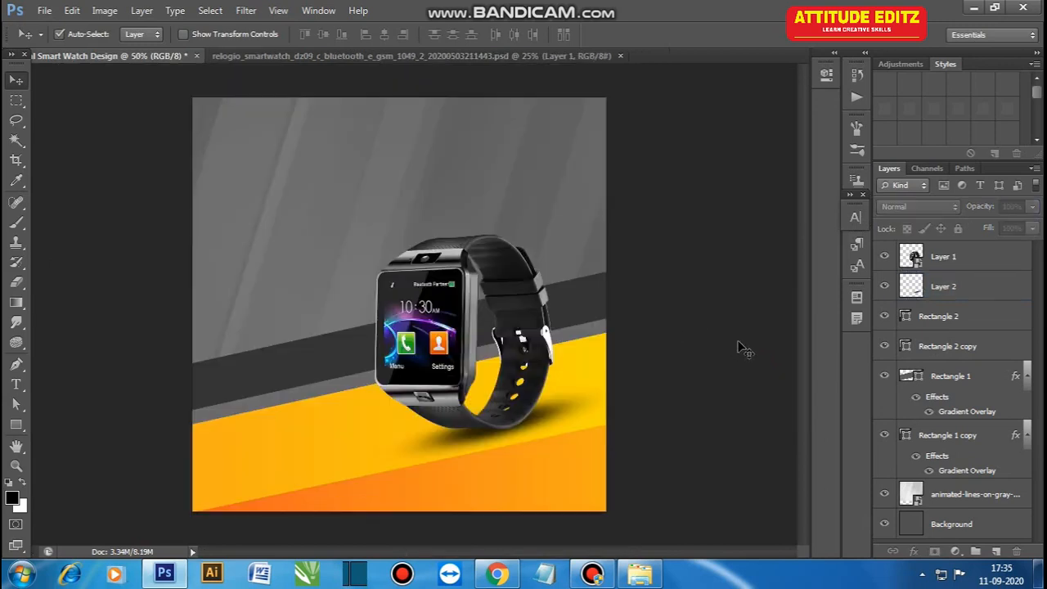
Step: Open the Content text file from the Watch Tutorial folder and copy the words "Digital smart" to the design
click(639, 574)
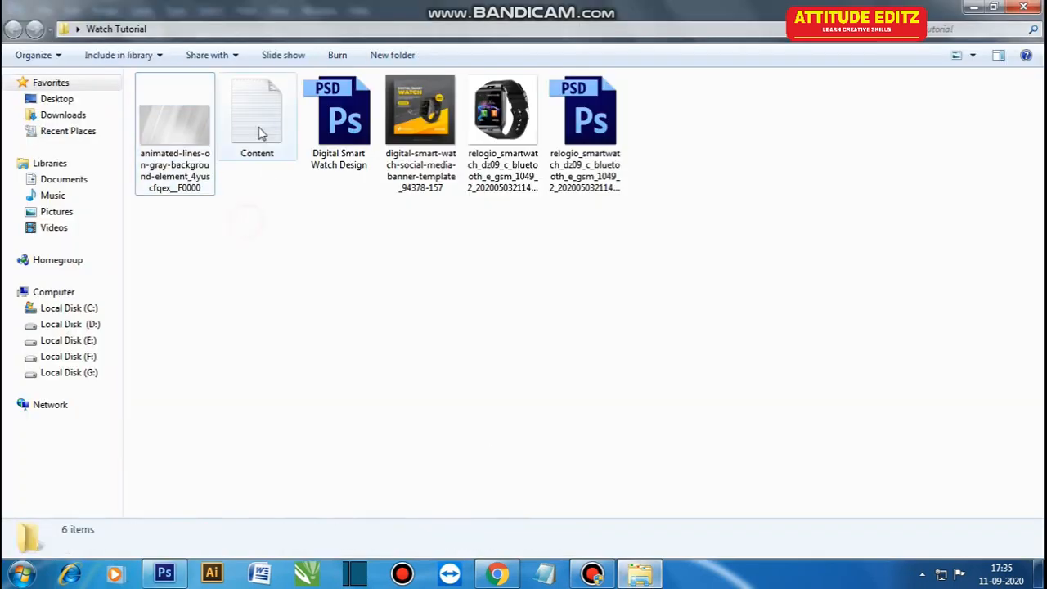
double_click(257, 131)
click(708, 122)
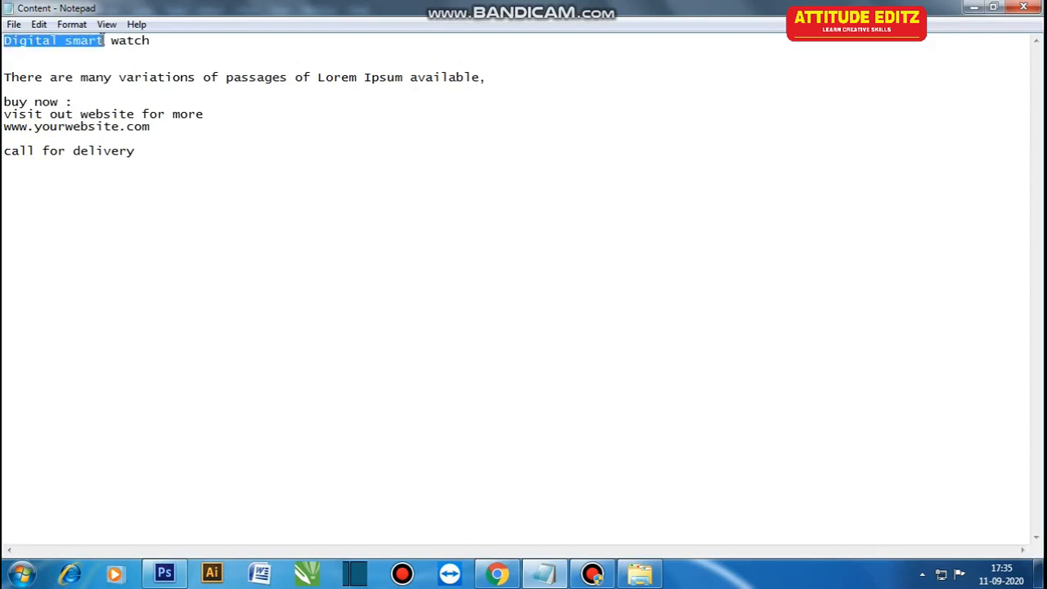
key(alt+Tab)
Step: Insert the copied "Digital smart" as white text, enlarge it, and place it in the canvas's upper-left area
key(t)
click(249, 154)
key(ctrl+v)
click(15, 81)
key(ctrl+t)
drag(267, 155, 389, 218)
drag(347, 170, 324, 147)
key(Return)
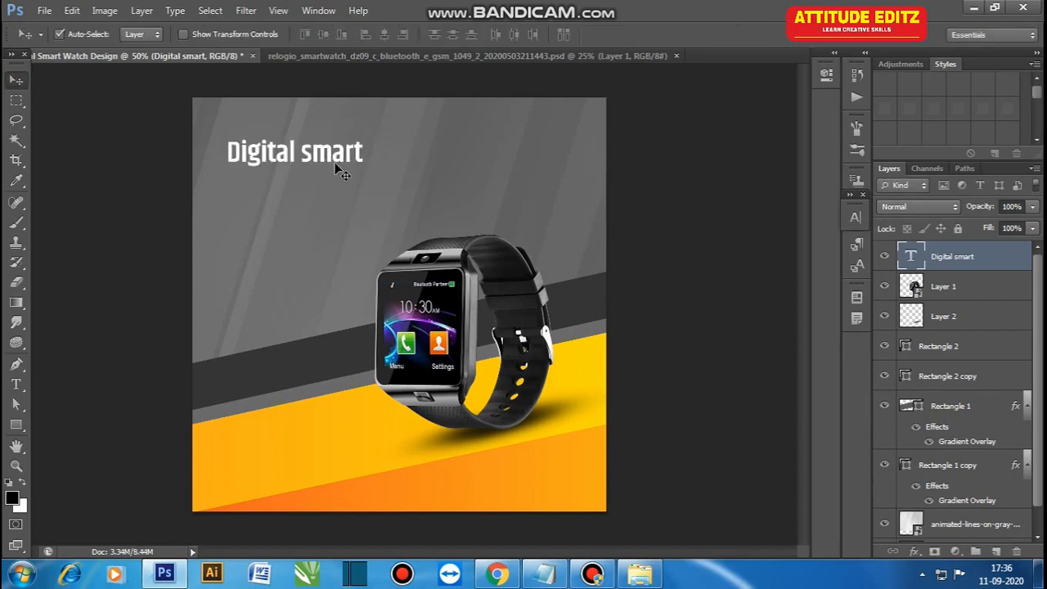
Step: Capitalise the second word so the heading reads "Digital Smart"
key(t)
click(311, 157)
text(t)
drag(302, 156, 308, 158)
text(St)
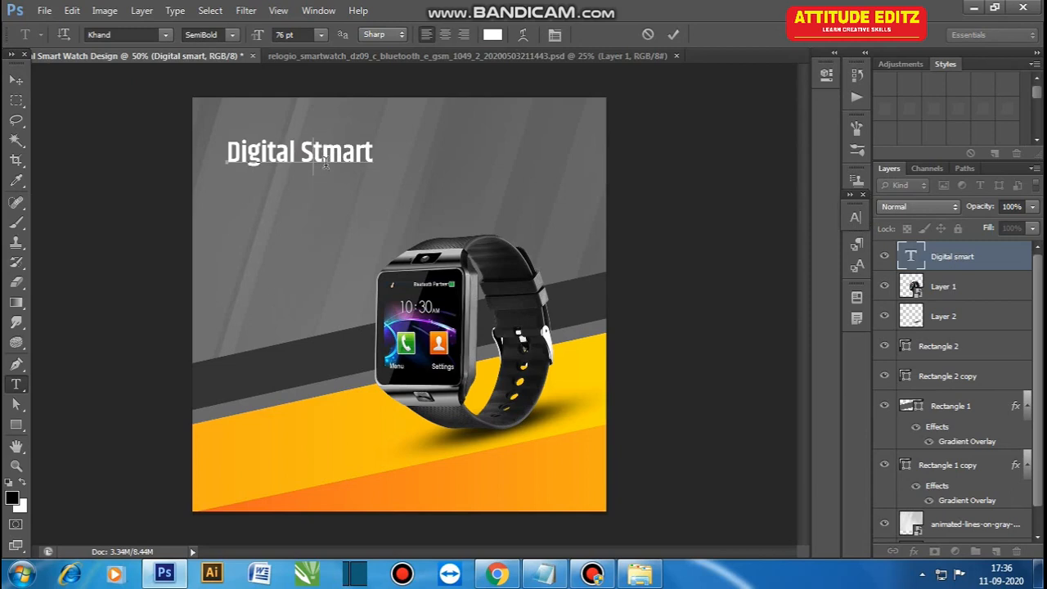
click(18, 81)
Step: Move the heading nearer the canvas corner, duplicate it directly below, and change the copy's text to "WATCH"
drag(328, 153, 302, 166)
key(t)
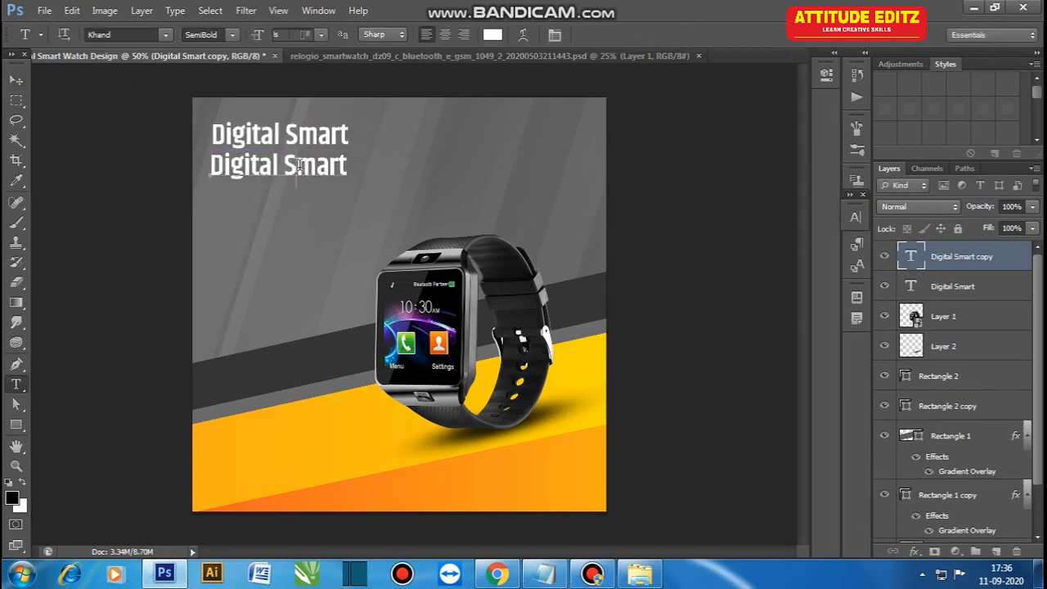
triple_click(300, 164)
text(WATCH)
click(17, 80)
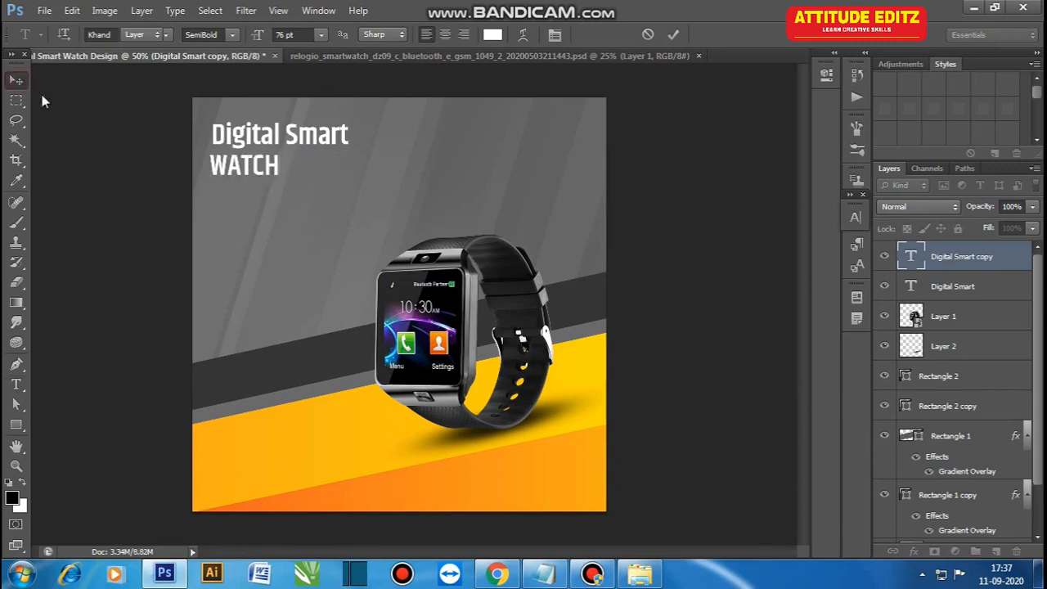
Step: Scale the WATCH text to about 199% so it matches the width of the Digital Smart line
key(ctrl+t)
drag(280, 188, 350, 205)
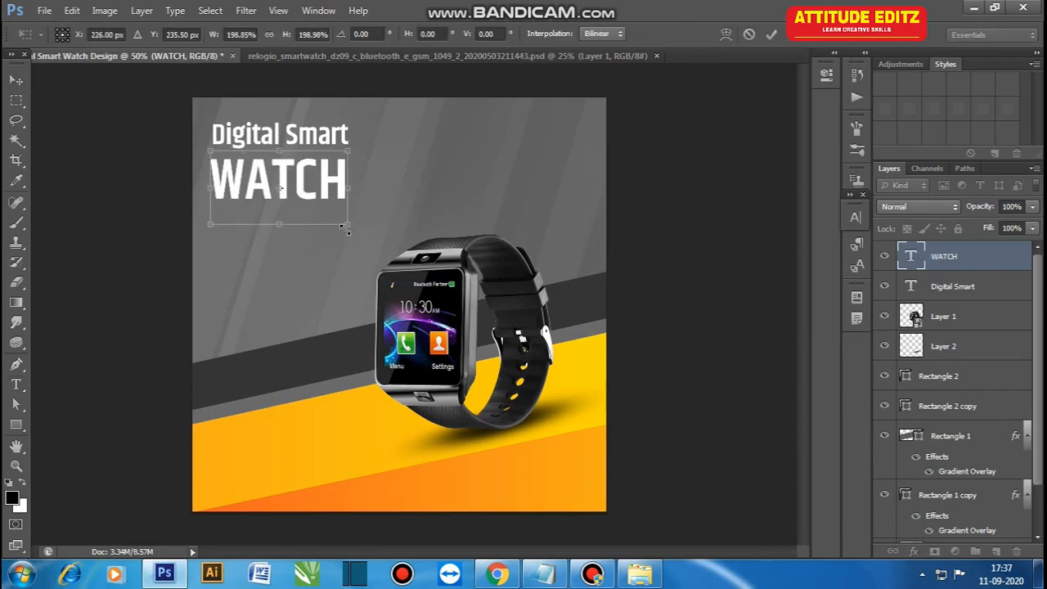
key(Return)
Step: Colour the WATCH text yellow using magenta 10% and yellow 100%
click(858, 219)
click(804, 306)
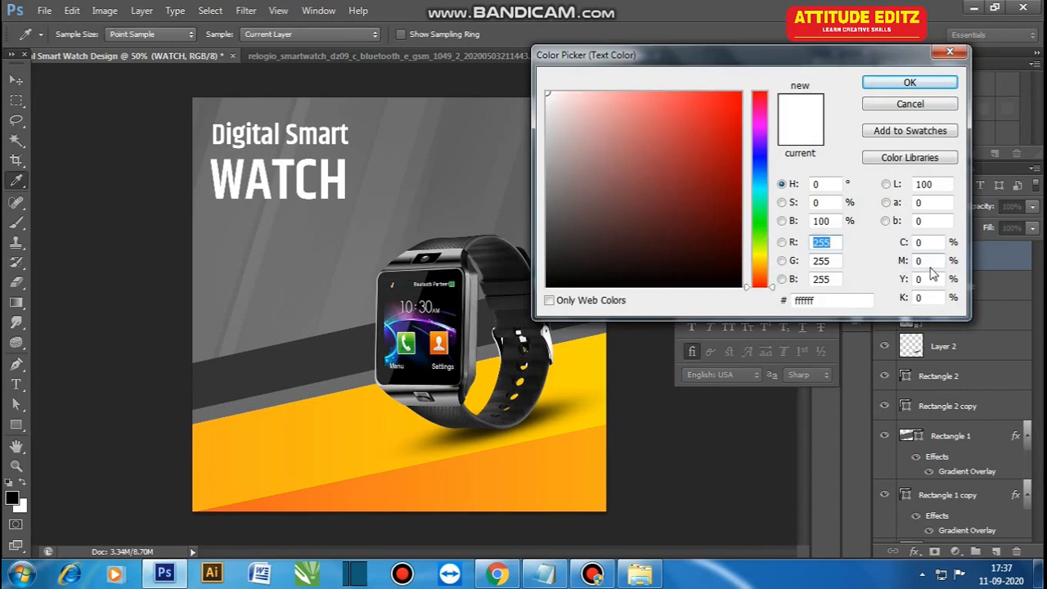
double_click(928, 280)
text(100)
key(shift+Tab)
text(20)
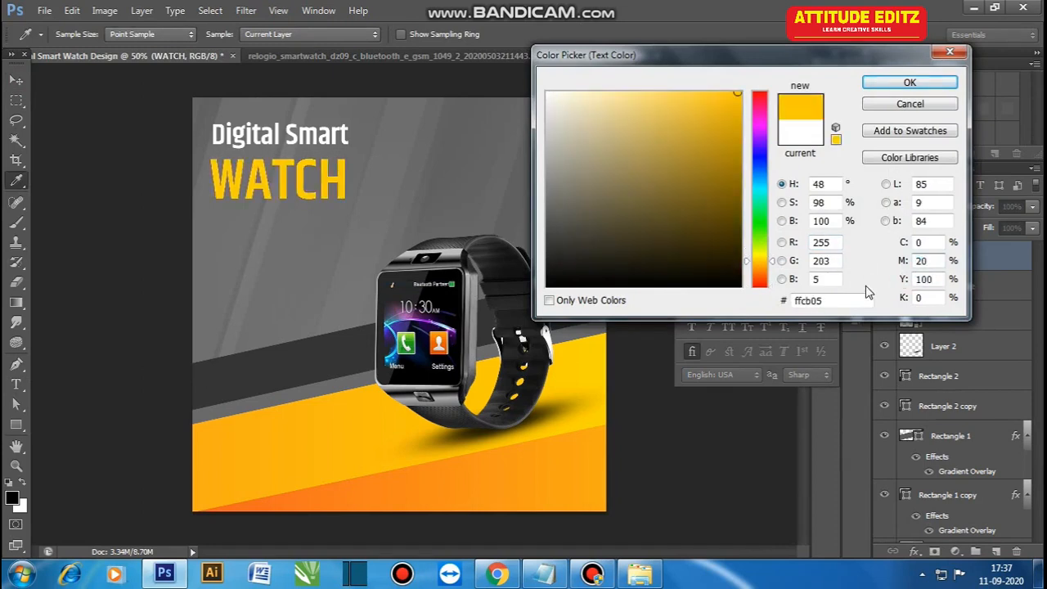
text(10)
click(915, 85)
Step: Scale both heading lines together to about 113%, and nudge WATCH slightly closer to Digital Smart
click(277, 148)
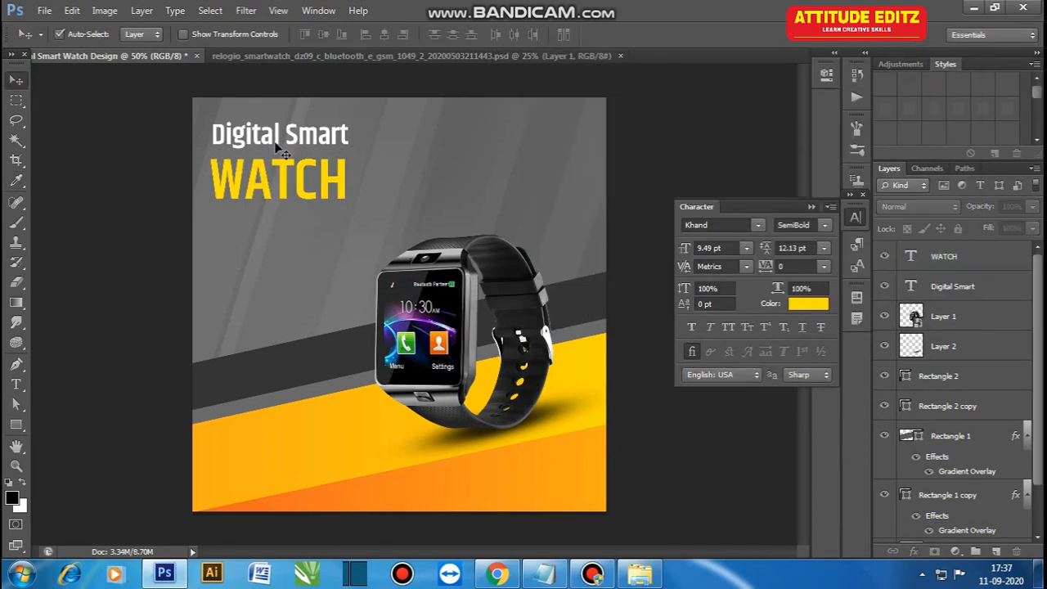
click(280, 145)
shift+click(283, 168)
key(ctrl+t)
drag(350, 204, 367, 212)
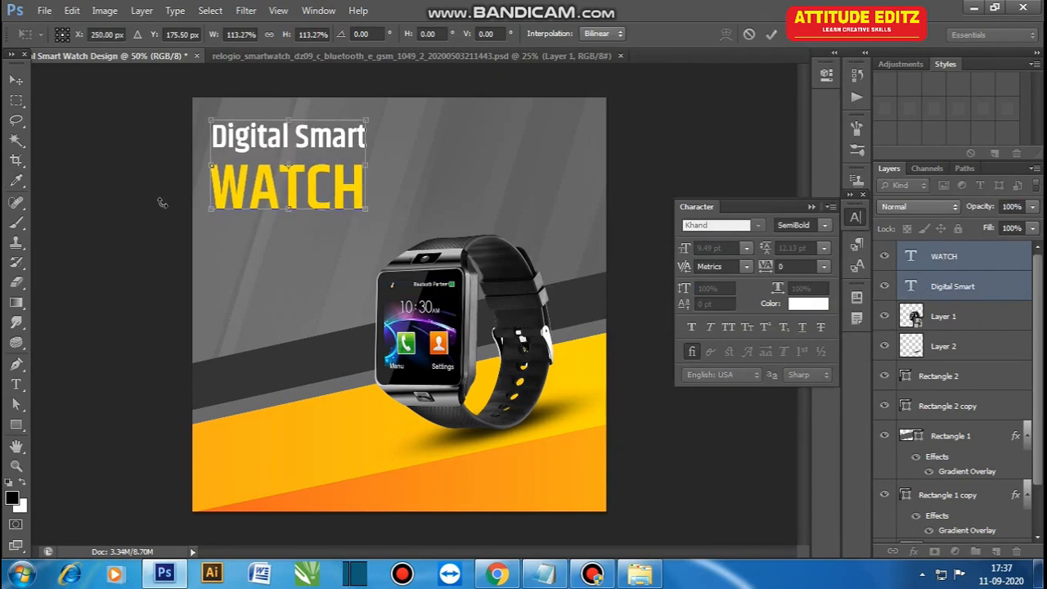
key(Return)
click(232, 181)
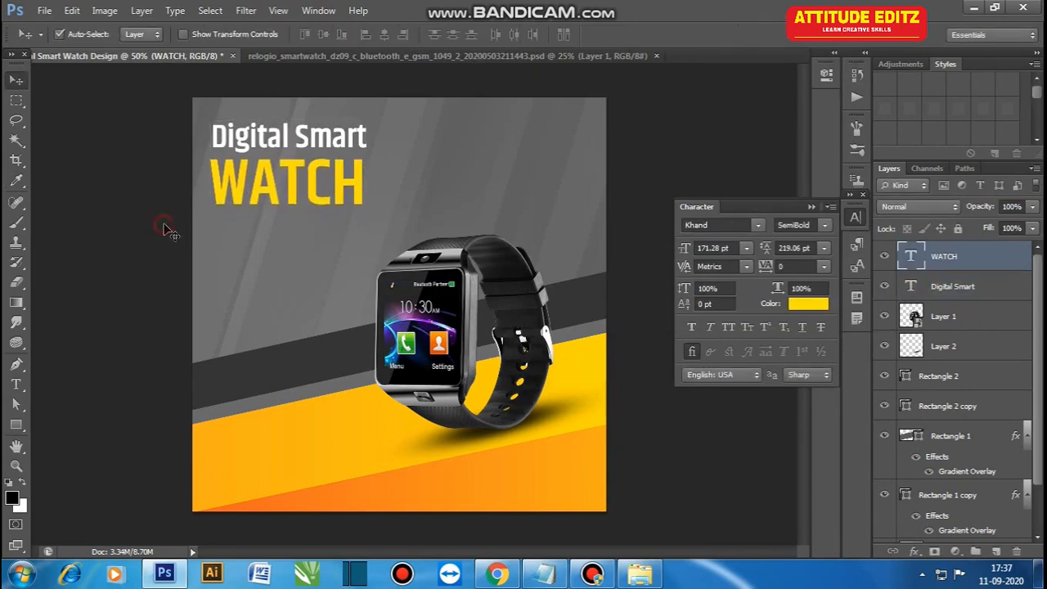
Step: Copy the "There are many variations of passages of Lorem Ipsum available," line from the Content file into a text layer below WATCH
click(544, 574)
drag(4, 75, 509, 79)
key(alt+Tab)
click(16, 78)
key(t)
click(227, 240)
click(16, 80)
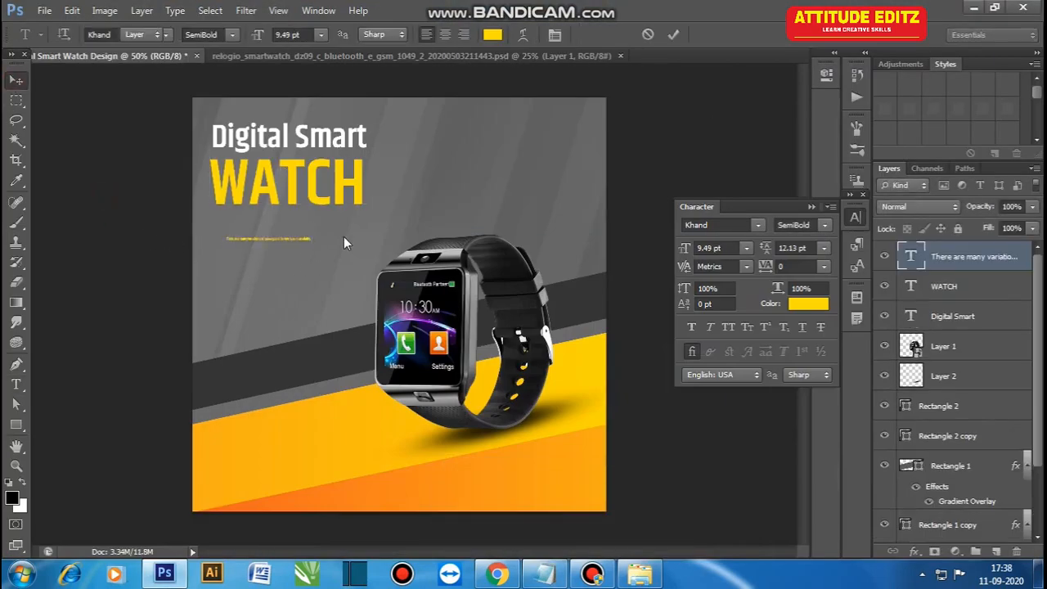
Step: Scale the description text to about 286% and position it beneath the WATCH heading
key(ctrl+t)
drag(312, 243, 445, 303)
drag(380, 248, 373, 238)
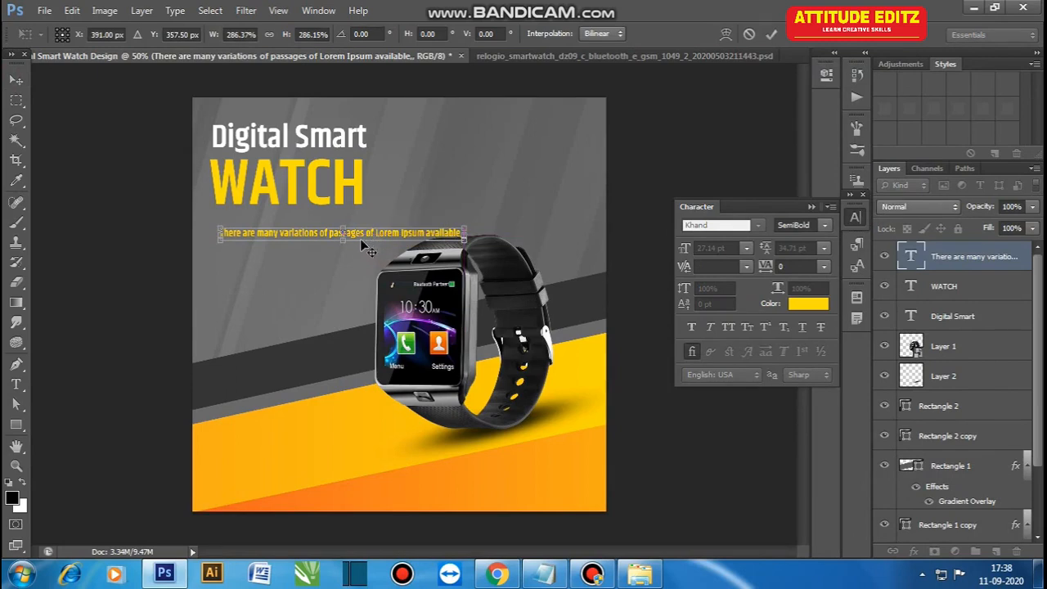
key(Return)
Step: Break the description into two lines after "passages" and colour it white
key(t)
key(Return)
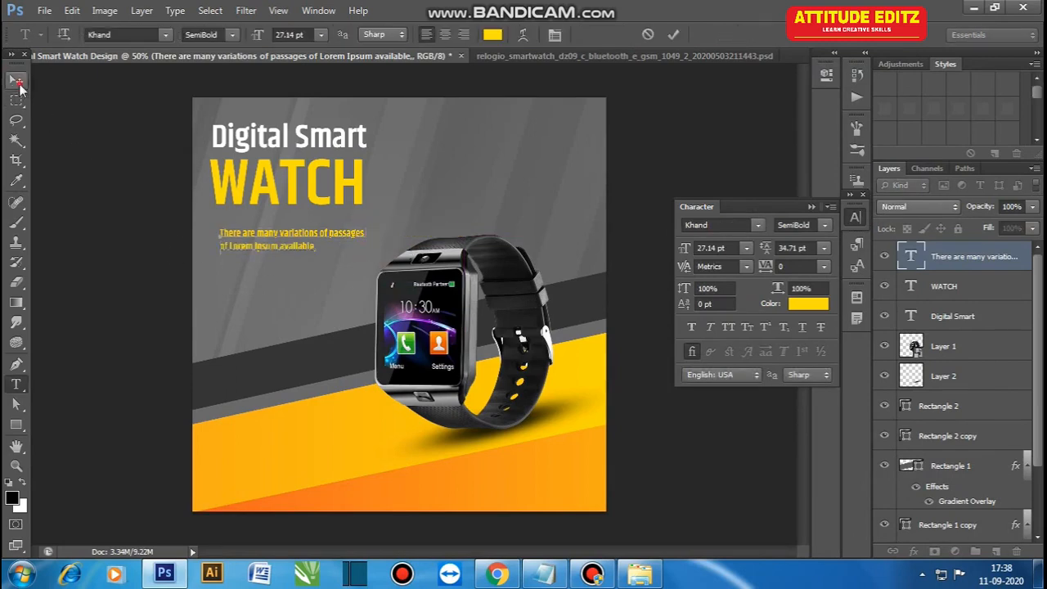
click(16, 81)
click(809, 303)
drag(608, 123, 536, 89)
key(Return)
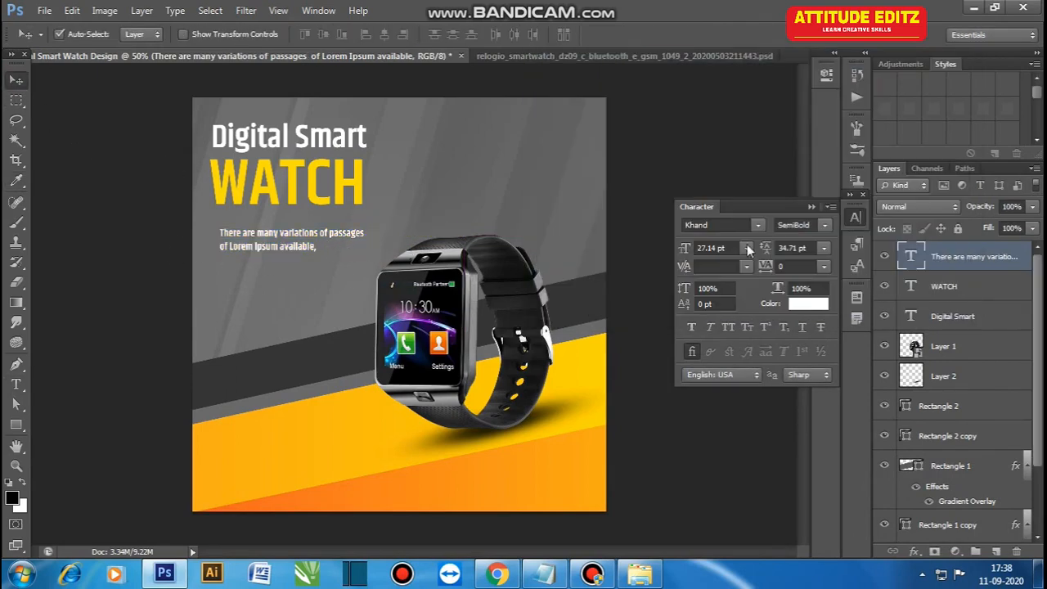
Step: Tighten the description's leading to 26.71 pt, scale it to about 125%, and align it closely under WATCH
drag(332, 236, 393, 252)
key(ctrl+t)
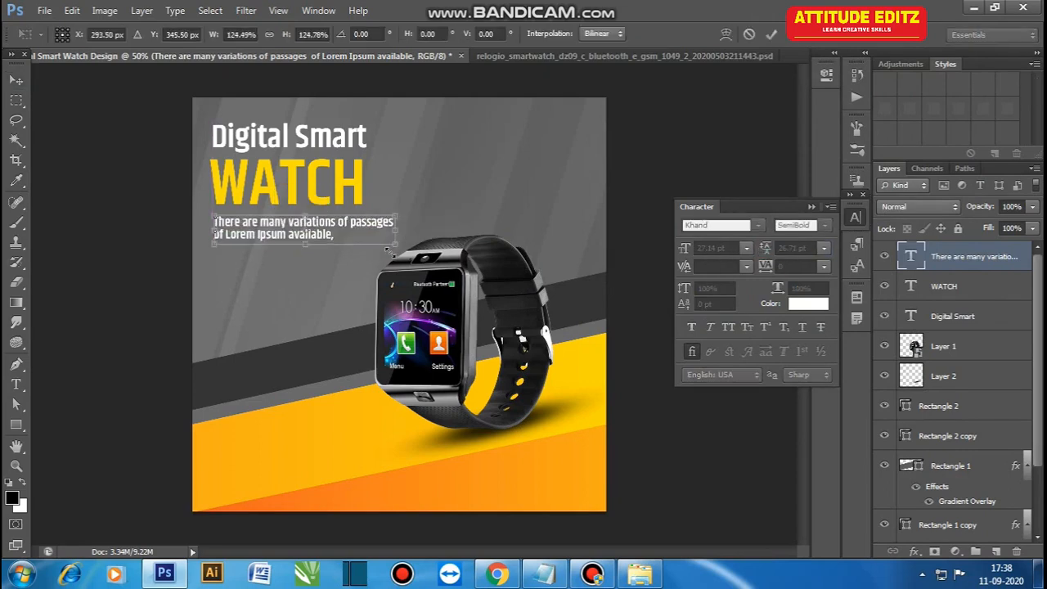
key(Return)
click(163, 274)
Step: Scale the watch and its shadow down slightly together to leave more room below the description
shift+click(943, 346)
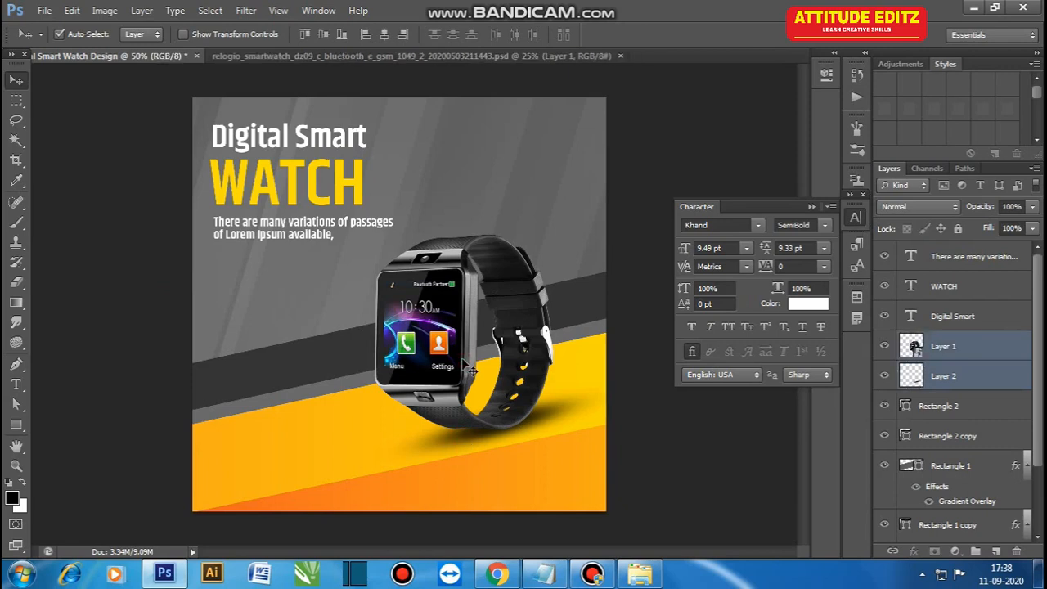
key(ctrl+t)
drag(367, 230, 374, 239)
key(Return)
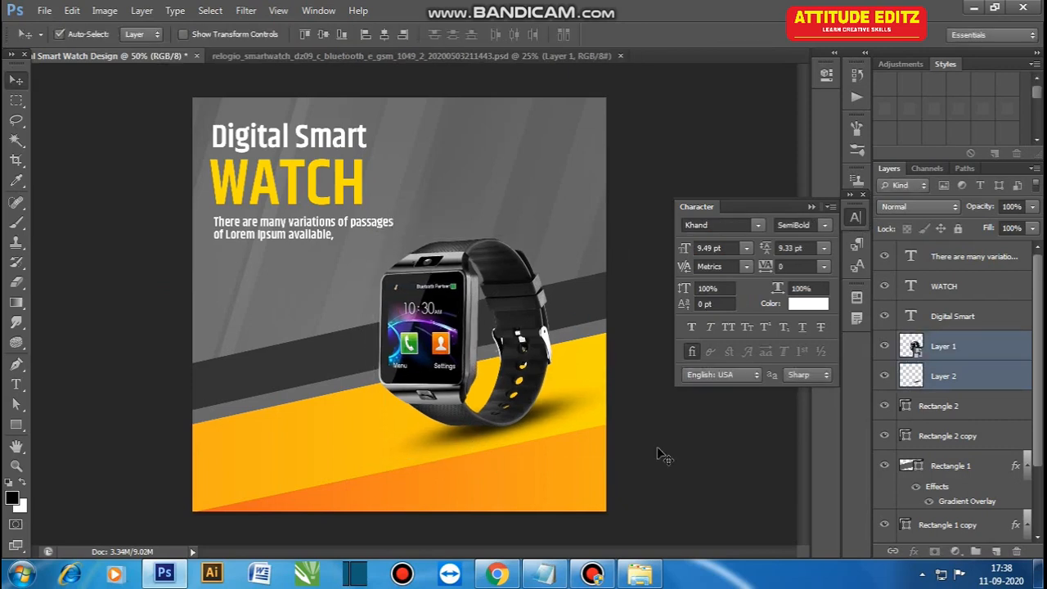
click(230, 360)
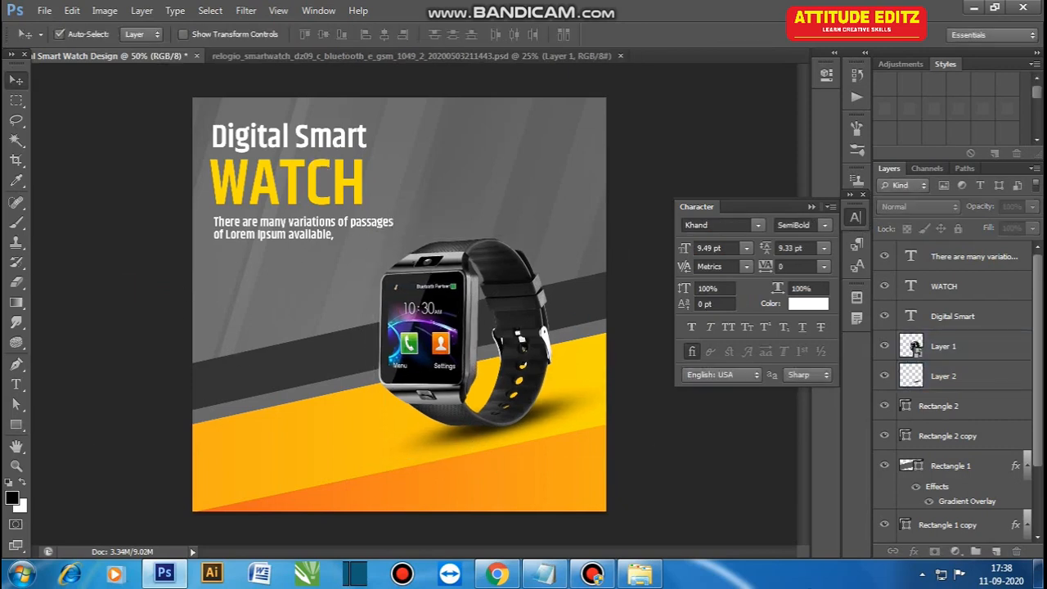
Step: Draw a small rounded rectangle for a button beneath the description, aligned with the text's left edge
right_click(18, 427)
click(70, 439)
ctrl+click(221, 237)
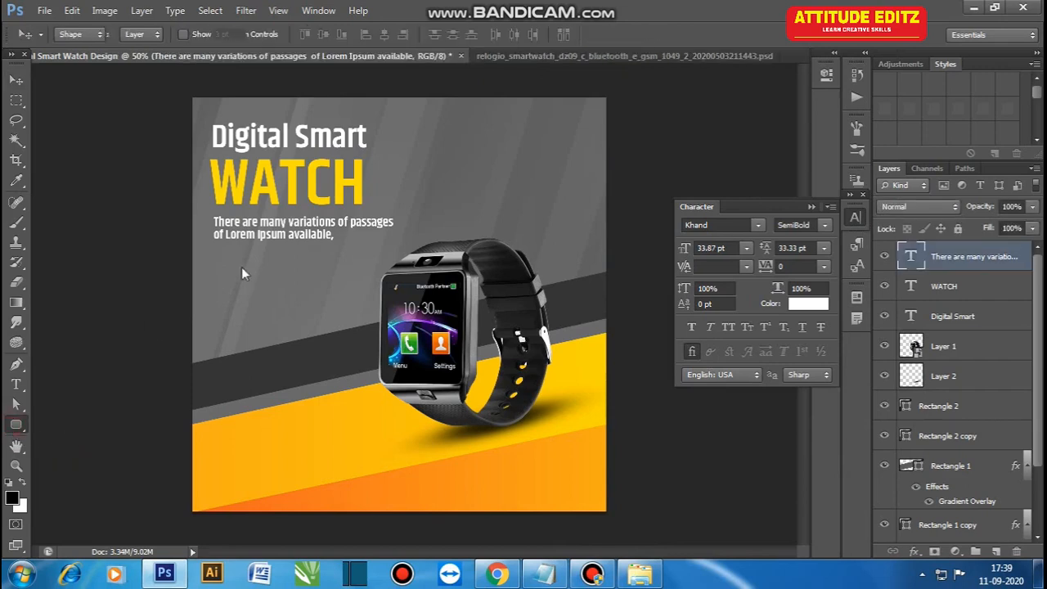
drag(221, 259, 278, 279)
click(17, 80)
click(134, 272)
click(266, 276)
Step: Fill the rounded rectangle with orange using cyan 0, magenta 50, yellow 100 and black 0
double_click(904, 256)
double_click(922, 242)
text(0)
key(Tab)
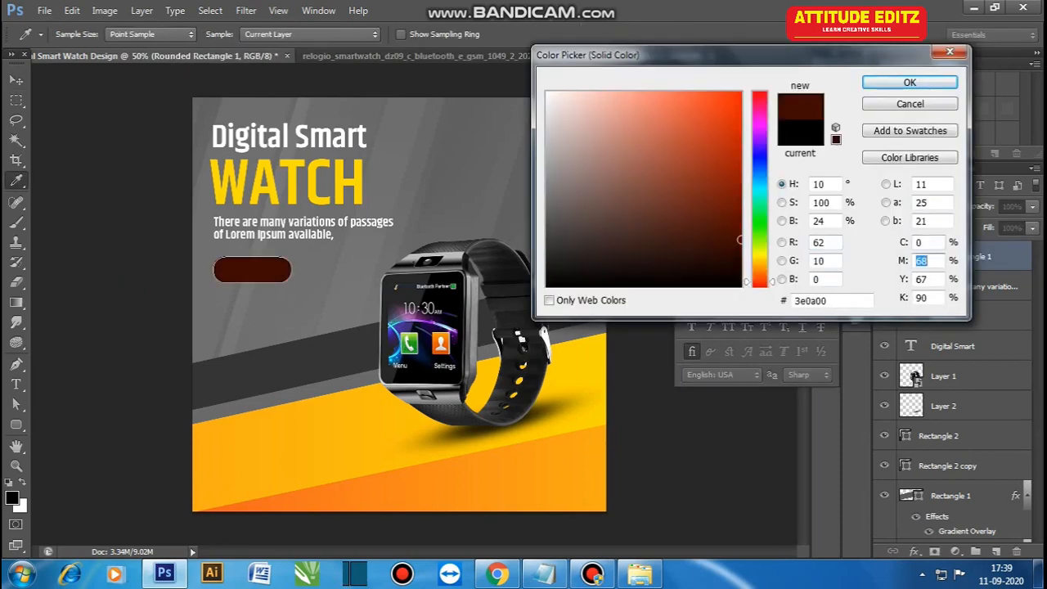
text(50)
key(Tab)
text(100)
key(Tab)
text(0)
click(910, 83)
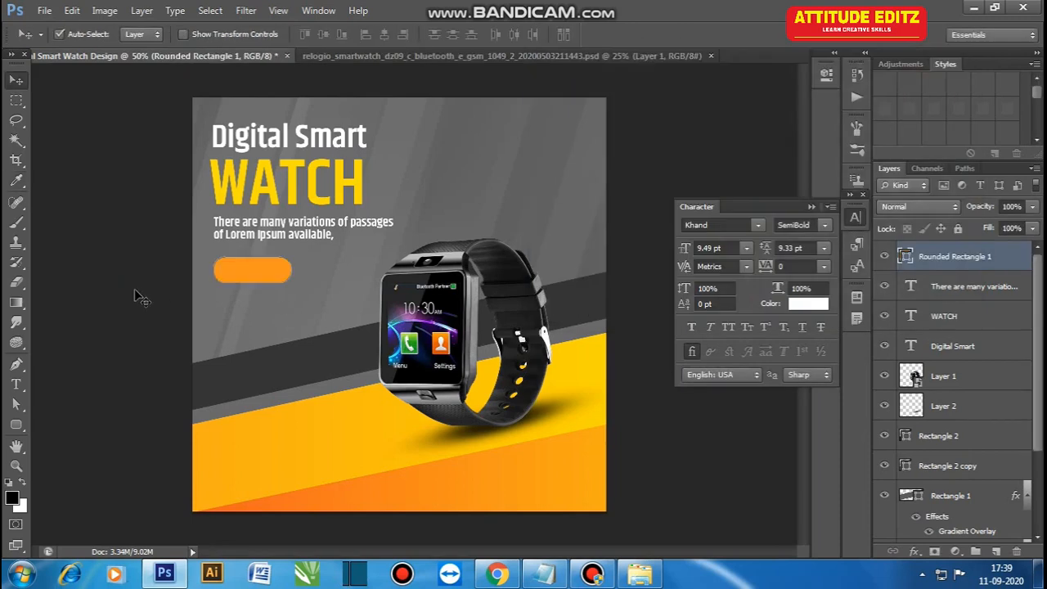
Step: Copy the "buy now :" line from the Content text file and return to the design
click(275, 323)
click(545, 574)
drag(70, 102, 5, 101)
click(970, 6)
Step: Insert the copied "buy now :" text on the orange button and scale it to about 407%
key(t)
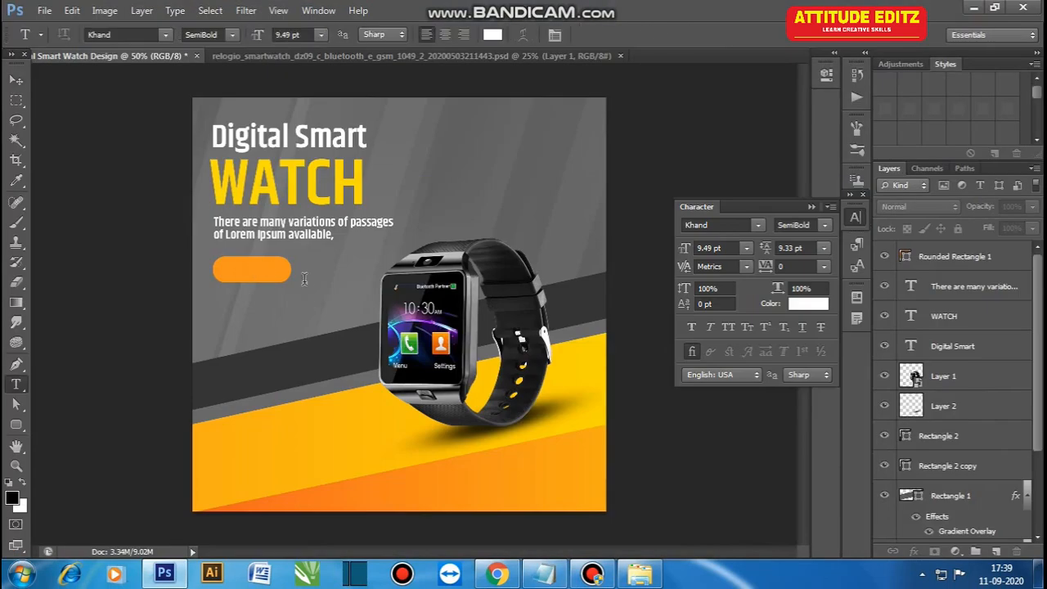
click(251, 269)
text(buy now :)
click(16, 80)
key(ctrl+t)
drag(265, 271, 288, 283)
key(Return)
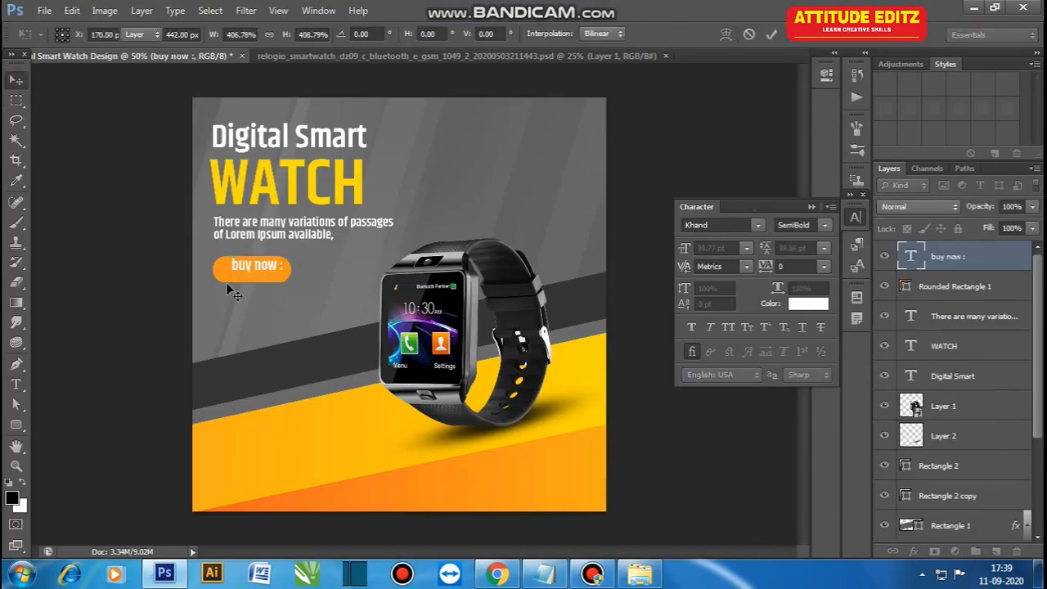
Step: Reposition the text within the orange button and capitalise both words to read "Buy Now :"
key(ctrl+plus)
key(ctrl+plus)
drag(132, 230, 372, 287)
drag(372, 286, 362, 294)
text(t)
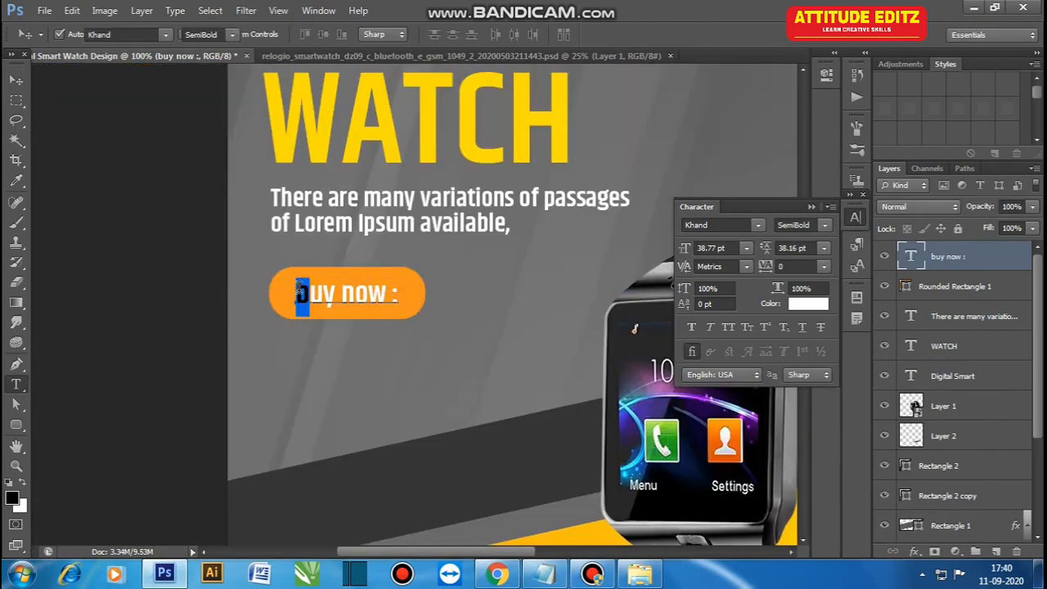
text(B)
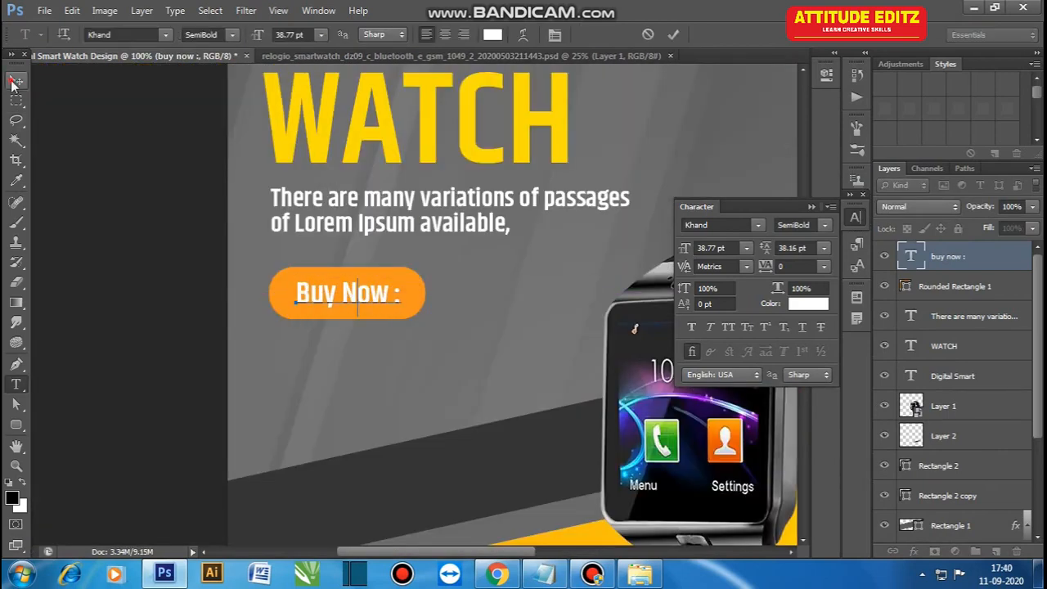
click(14, 80)
Step: Scale the "Buy Now :" text to about 108% and centre it horizontally on the orange button
drag(392, 317, 419, 315)
key(ctrl+t)
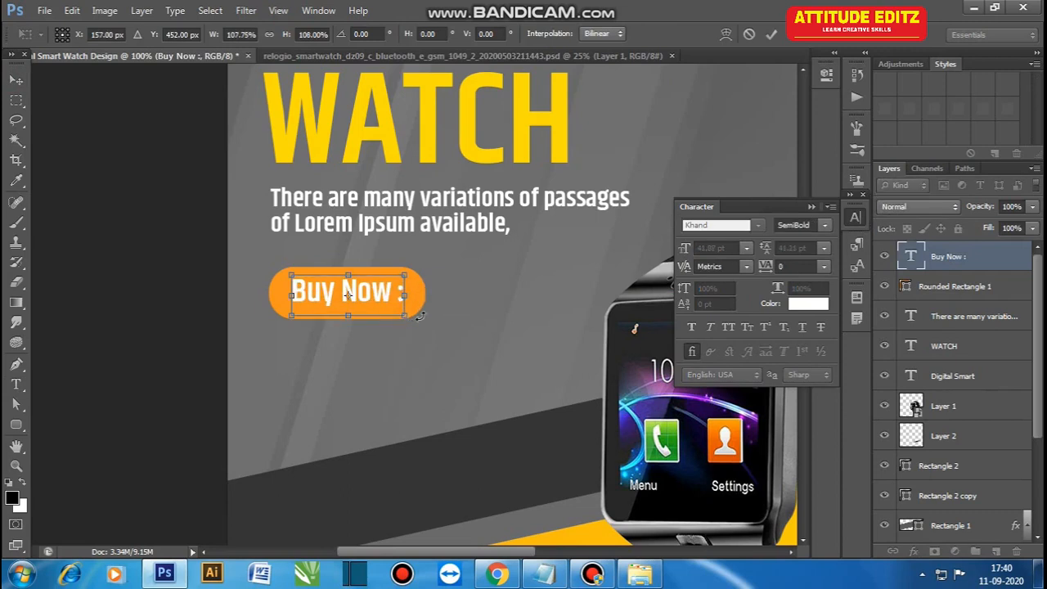
key(Return)
shift+click(415, 298)
click(382, 34)
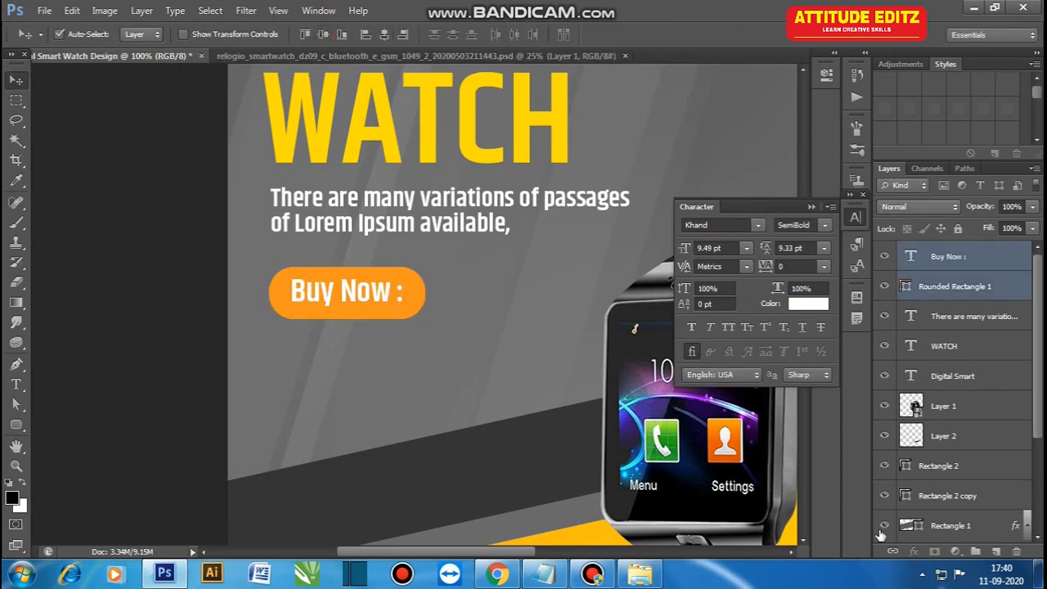
Step: Shift the Buy Now button slightly left and duplicate the description text below the button
drag(353, 284, 348, 285)
click(288, 196)
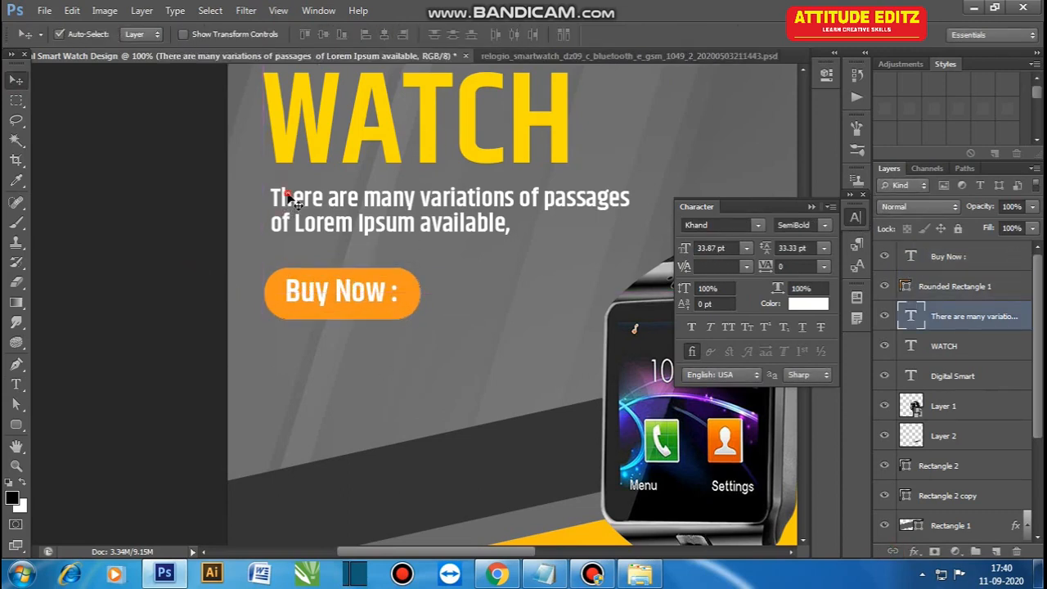
key(ctrl+minus)
key(ctrl+minus)
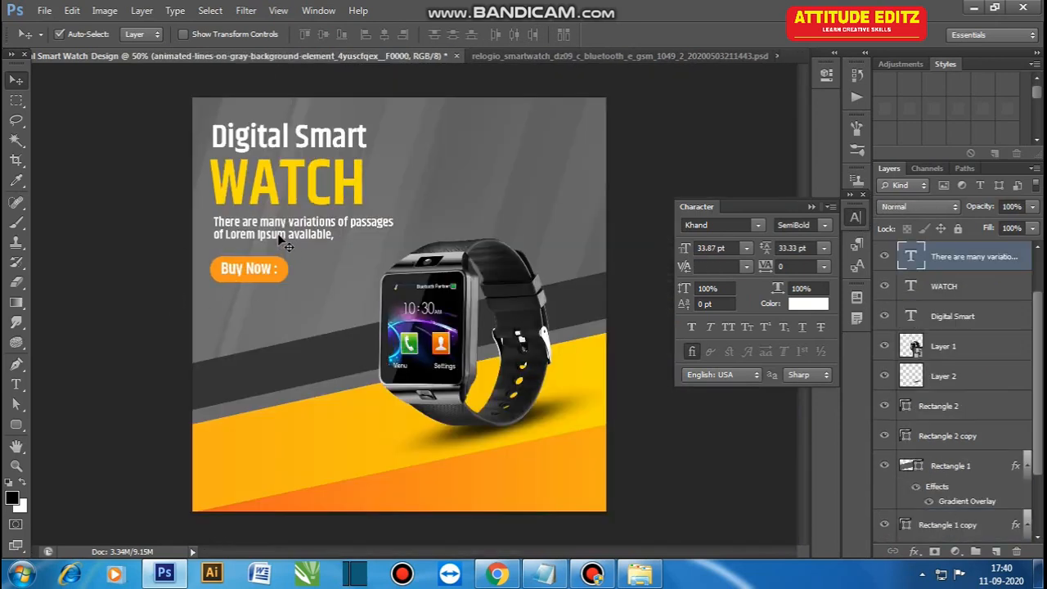
drag(283, 238, 287, 316)
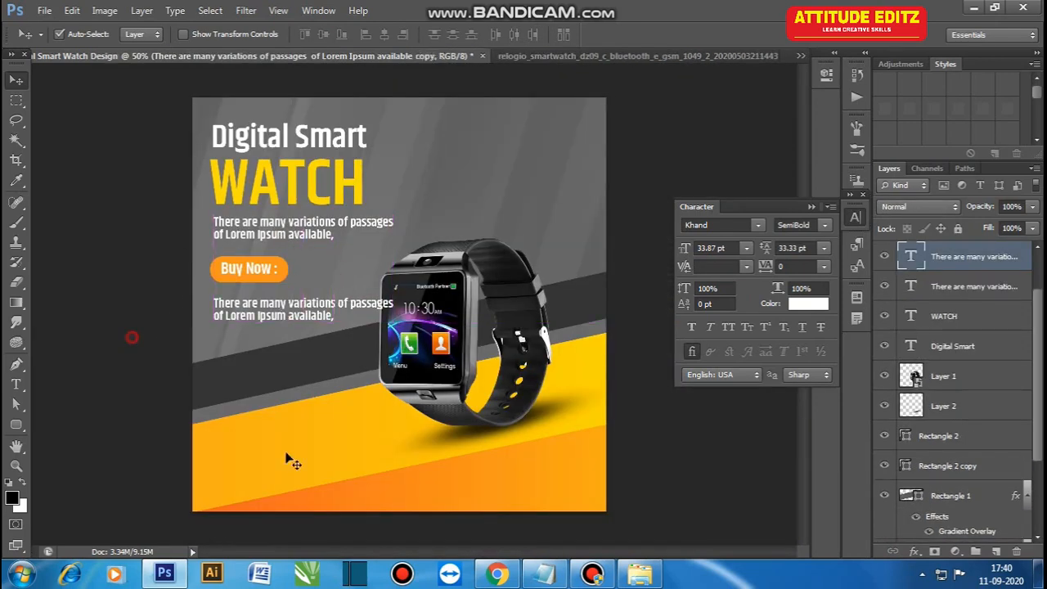
click(543, 575)
drag(8, 115, 184, 132)
key(ctrl+c)
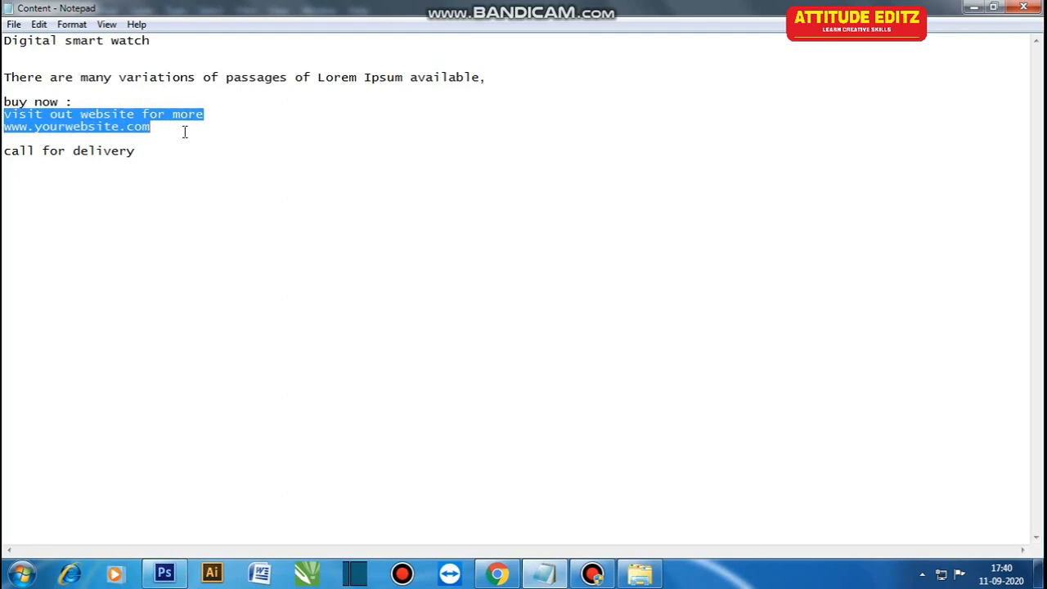
click(973, 8)
Step: Replace the duplicated description text below the button with the copied website lines
click(230, 305)
key(t)
click(320, 317)
key(ctrl+a)
key(ctrl+v)
click(15, 79)
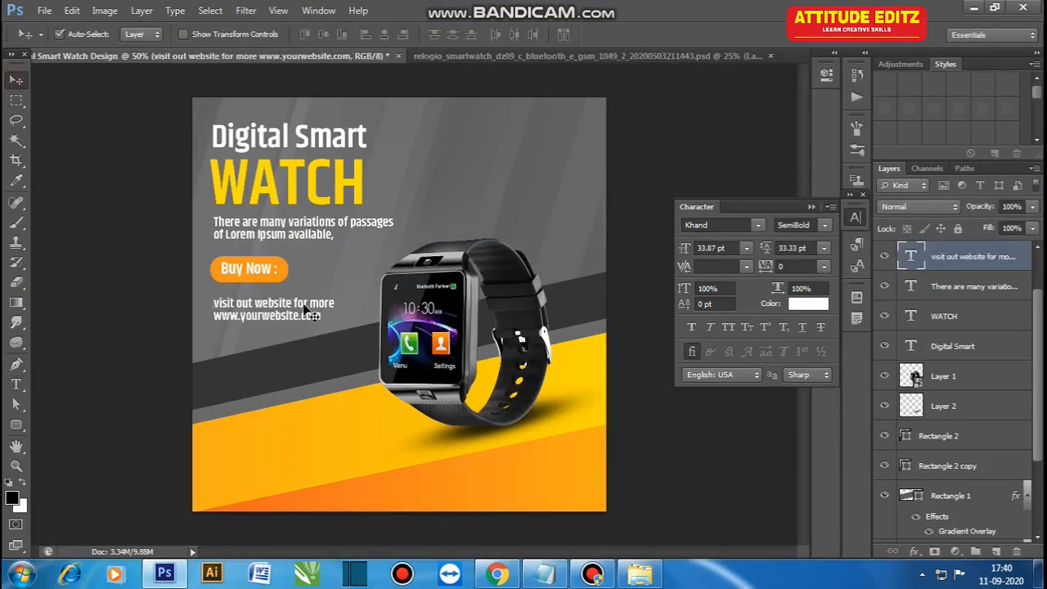
Step: Set the font style of both website lines to Khand Regular
key(t)
click(242, 318)
key(ctrl+a)
click(233, 34)
click(220, 63)
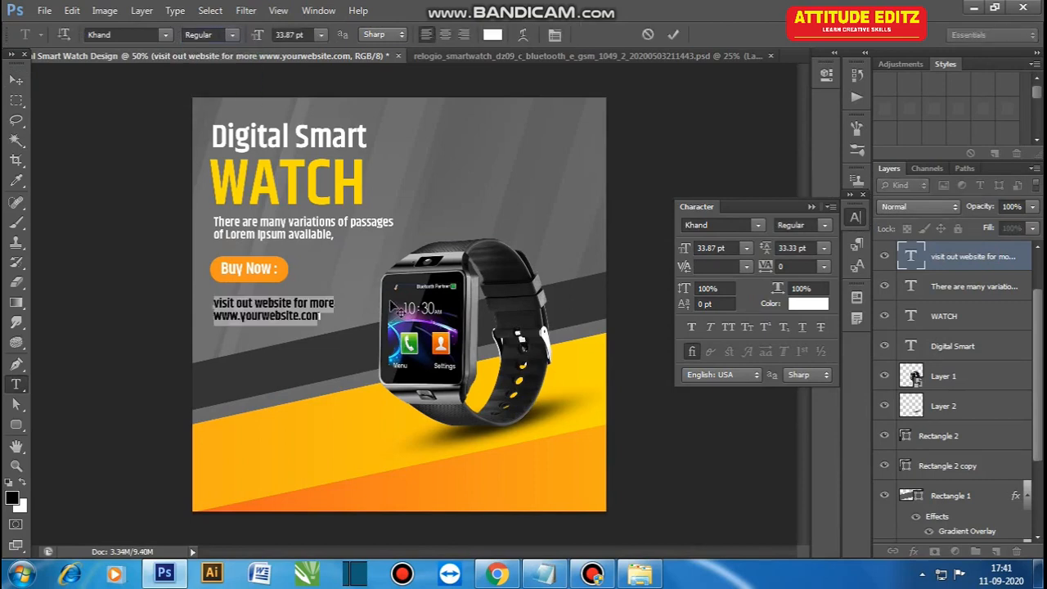
Step: Move the website text up and slightly left so it sits closely under the Buy Now button
click(16, 79)
click(239, 318)
drag(249, 306, 247, 299)
click(186, 343)
click(257, 300)
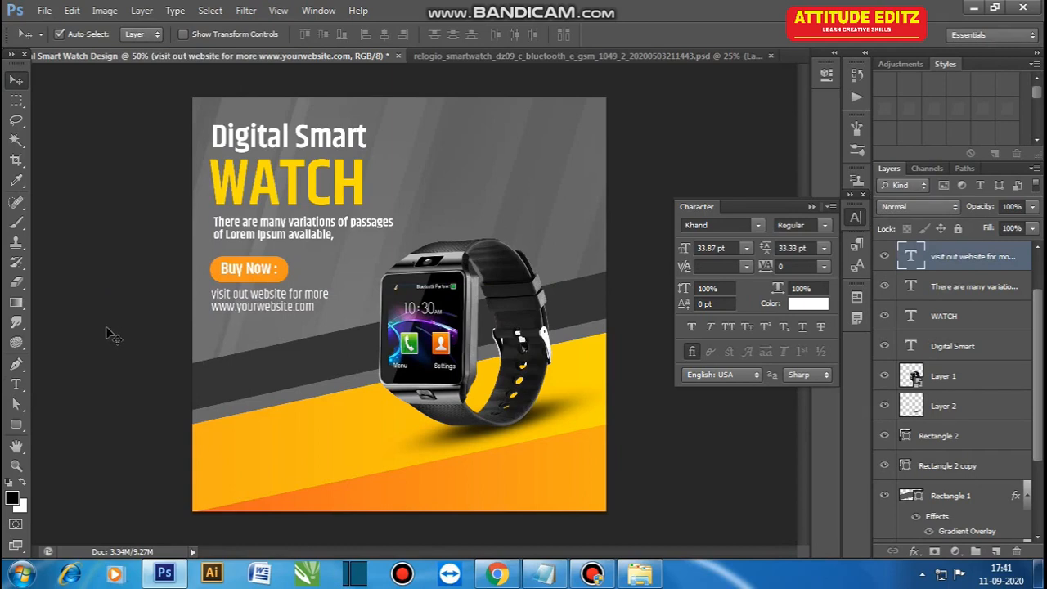
Step: Nudge the Buy Now button and the website text down slightly together
shift+click(259, 271)
key(Down)
key(Down)
key(Down)
key(Down)
key(Down)
key(Down)
key(Down)
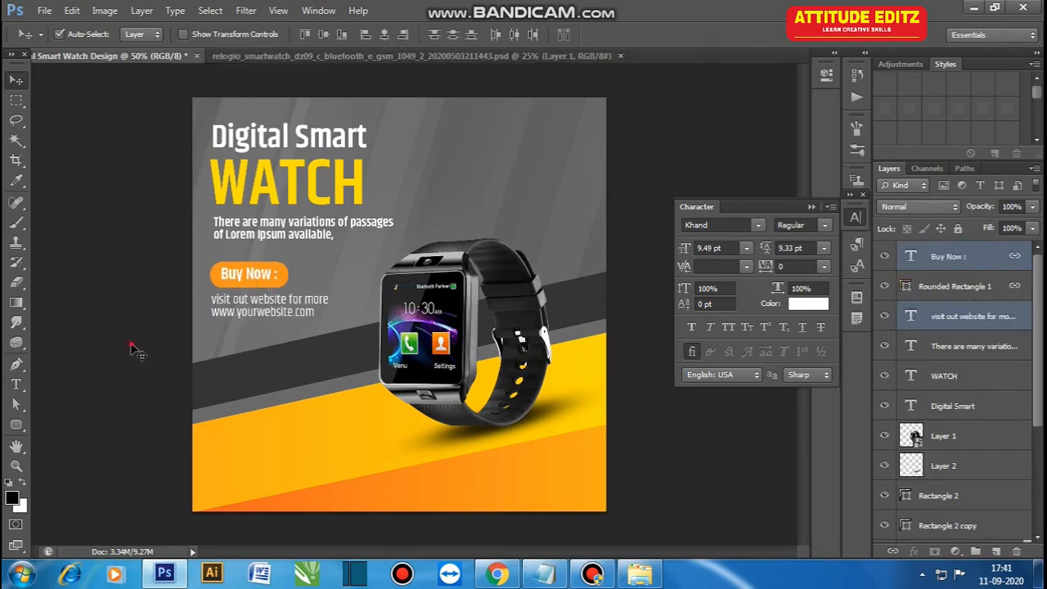
click(135, 350)
Step: Draw a curly arrow custom shape of about 146 × 183 px between the website text and the watch
right_click(16, 425)
click(74, 496)
click(595, 34)
click(652, 140)
mouse_move(299, 335)
mouse_down()
mouse_move(348, 372)
mouse_move(356, 407)
mouse_up()
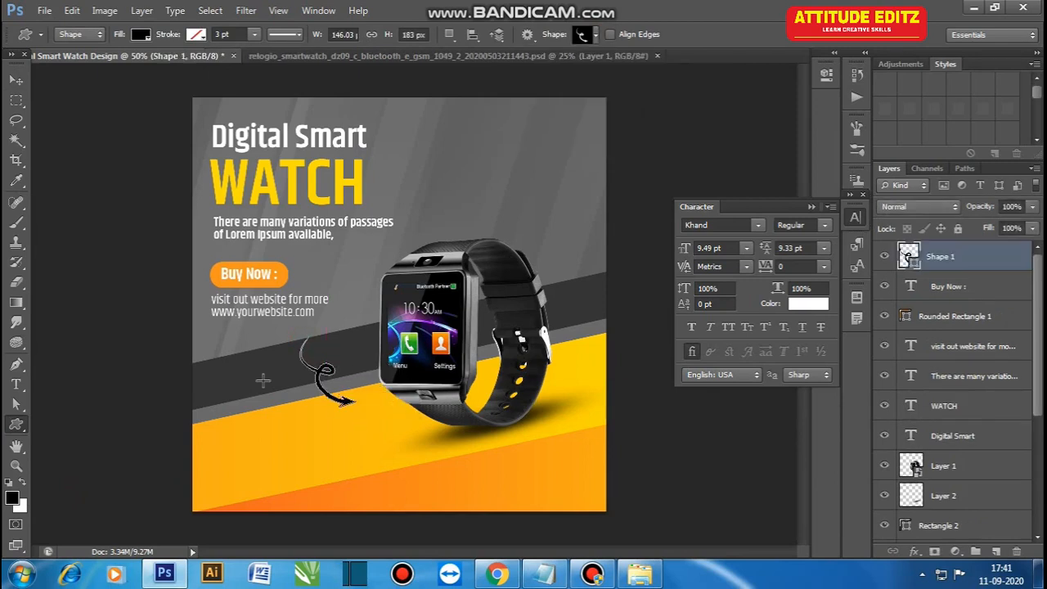
Step: Recolour the curly arrow white, move it up slightly and scale it to about 92%
click(16, 80)
drag(328, 372, 328, 359)
key(ctrl+t)
drag(355, 392, 339, 402)
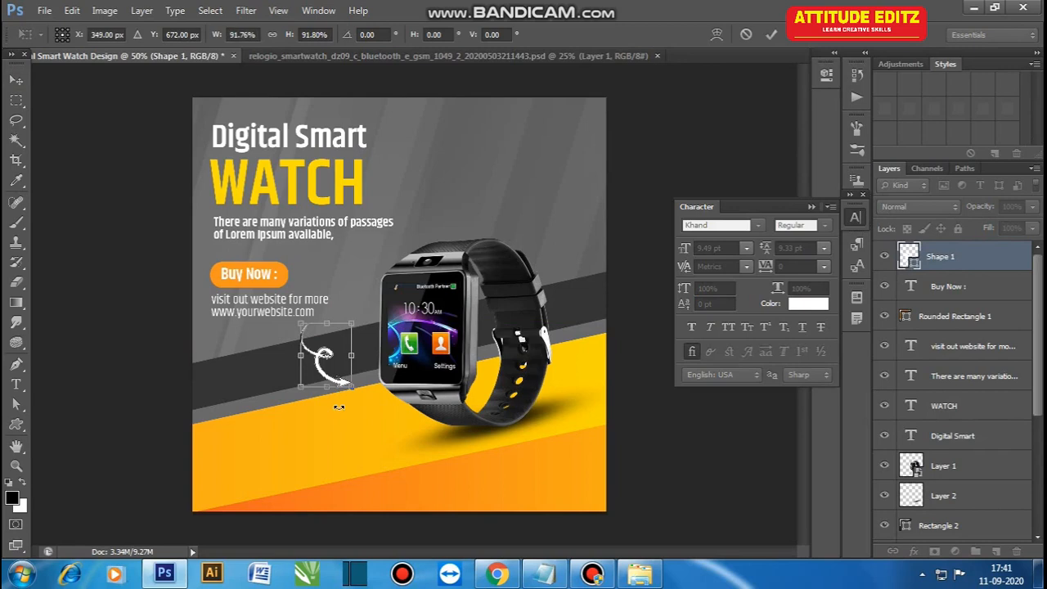
key(Return)
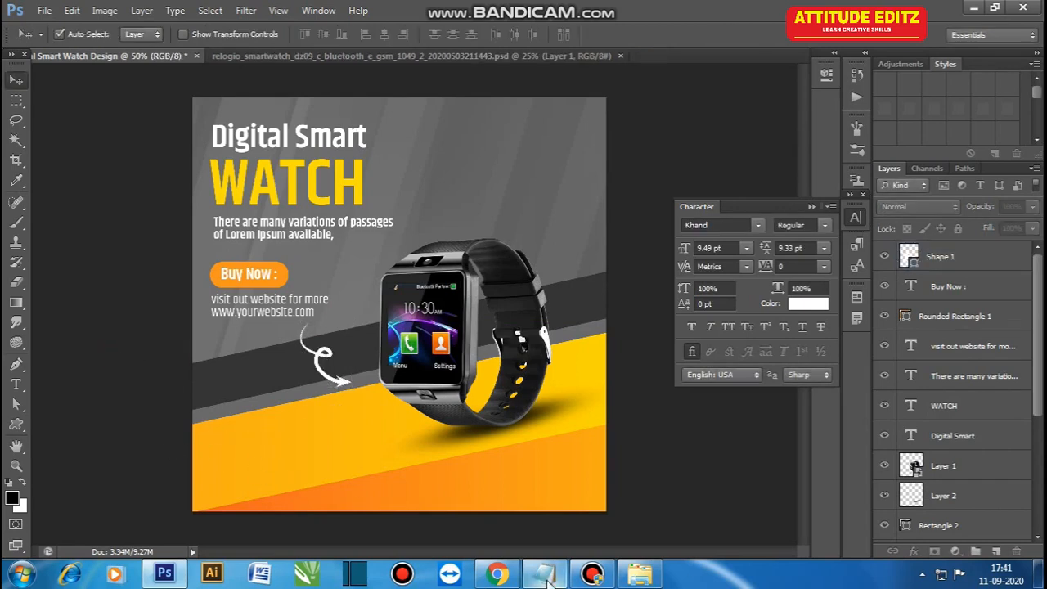
Step: Copy the "call for delivery" line from the Content text file and return to the design
click(546, 581)
drag(152, 158, 4, 152)
click(962, 8)
Step: Insert the copied "call for delivery" text on the yellow band and scale it to about 485%
click(309, 240)
click(446, 200)
drag(1037, 393, 1037, 276)
click(941, 257)
click(16, 385)
click(253, 434)
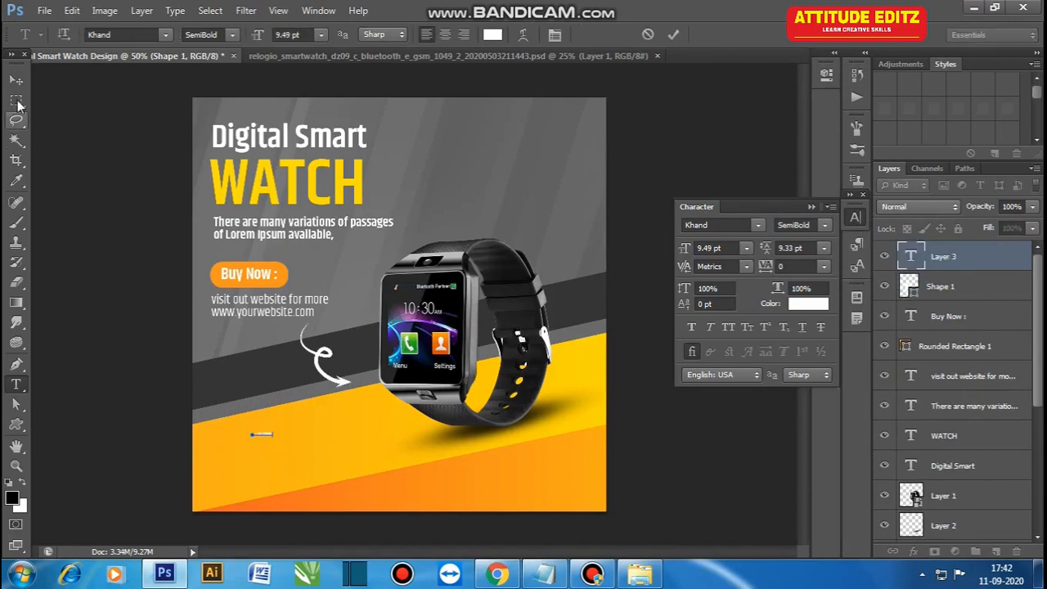
click(16, 80)
key(ctrl+t)
drag(272, 437, 352, 455)
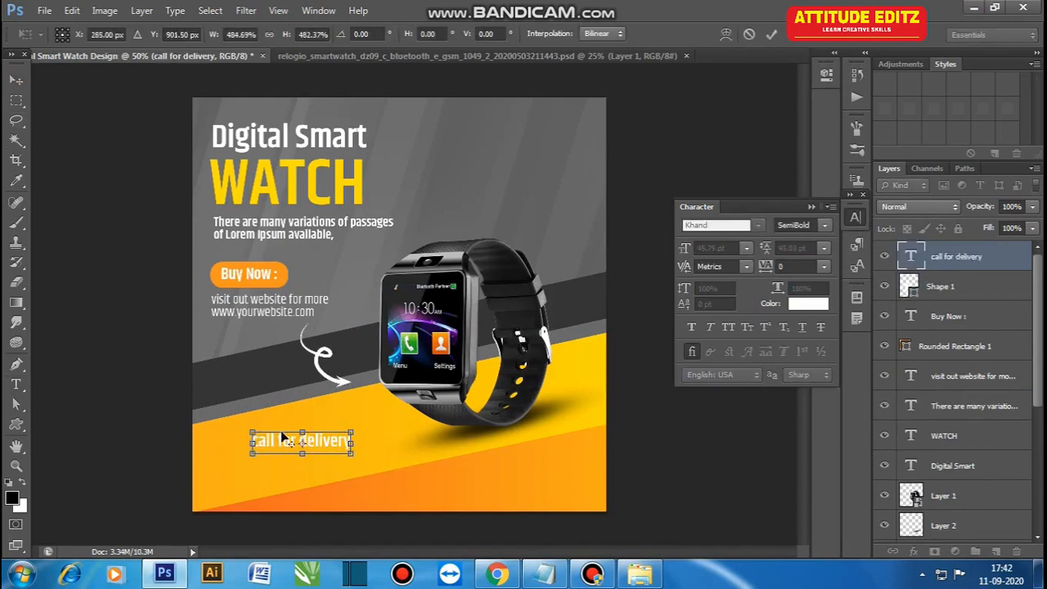
key(Return)
Step: Change the "call for delivery" text colour to black and move the text slightly down
click(813, 305)
drag(553, 281, 567, 278)
click(908, 83)
drag(290, 442, 288, 448)
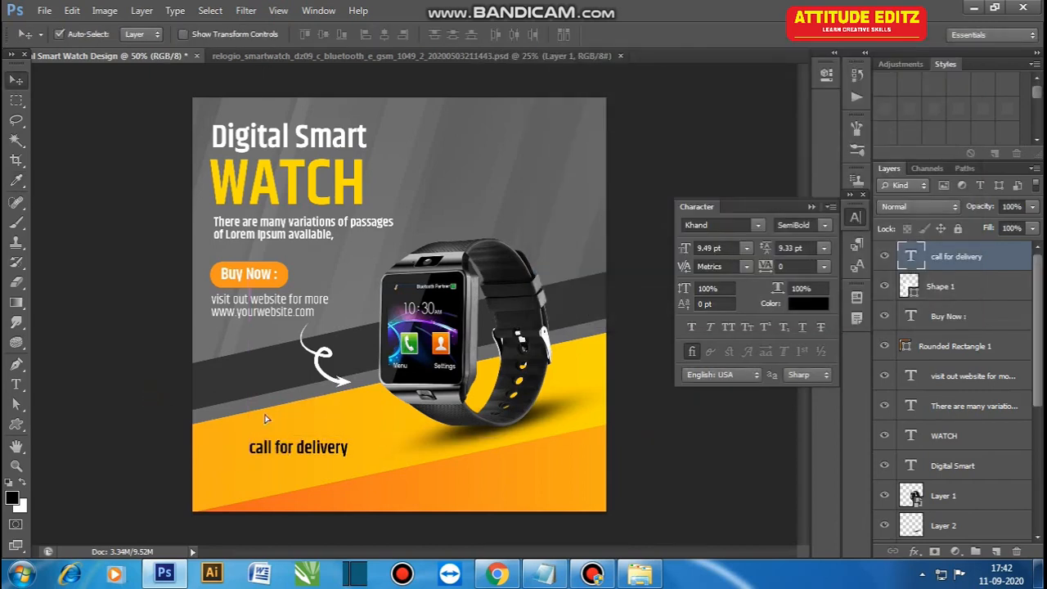
Step: Capitalise the delivery text, add a "Ph. :" phone number line, reduce the first line to 35.75 pt and shift the block left
key(t)
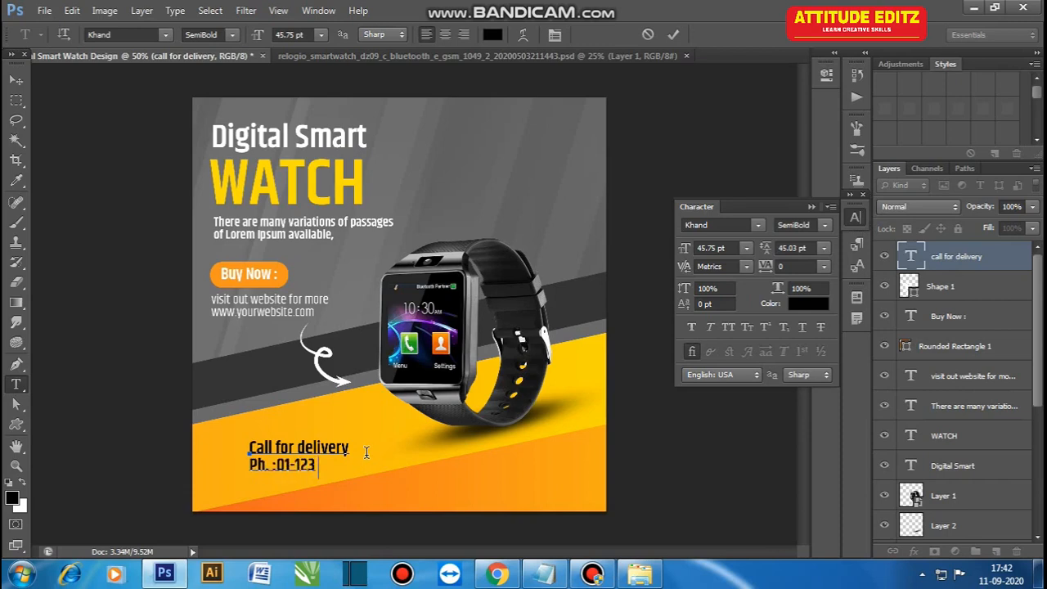
drag(366, 452, 263, 453)
drag(688, 249, 683, 251)
click(15, 79)
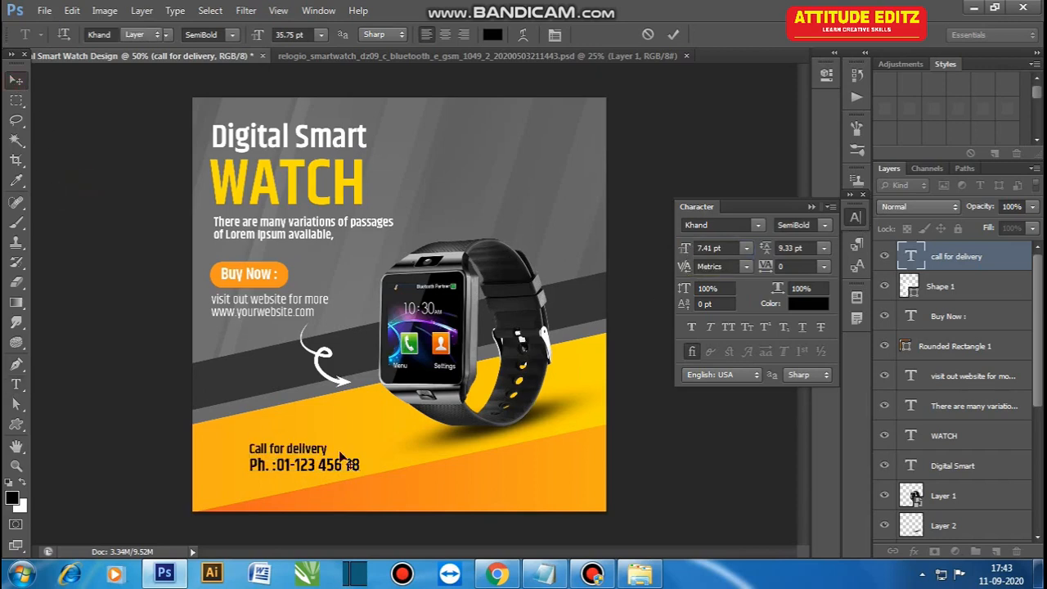
drag(309, 452, 284, 457)
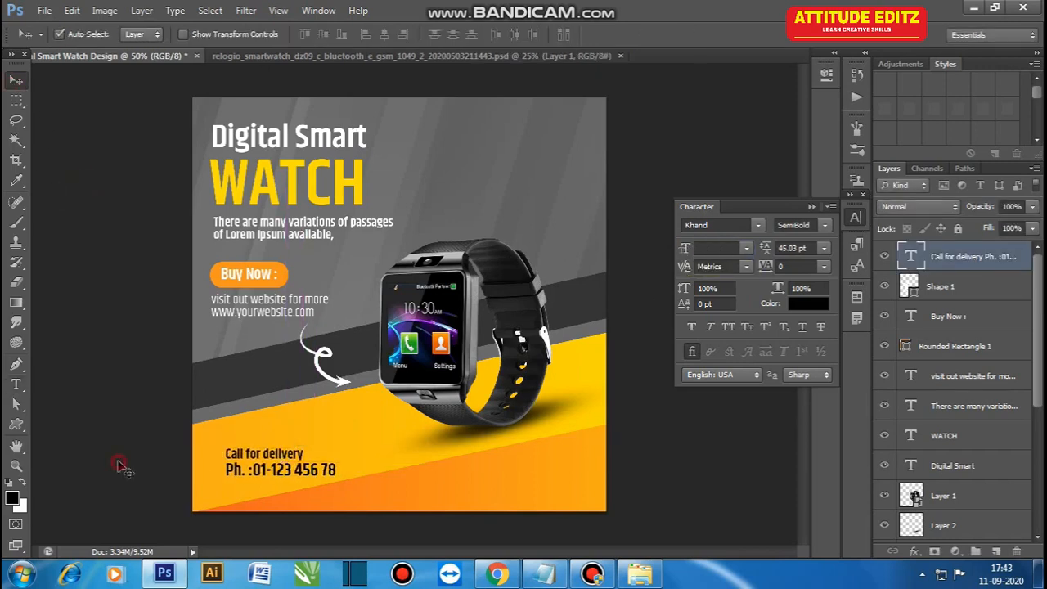
click(122, 454)
Step: Draw the circular phone icon custom shape and fill it with white
click(15, 423)
click(587, 35)
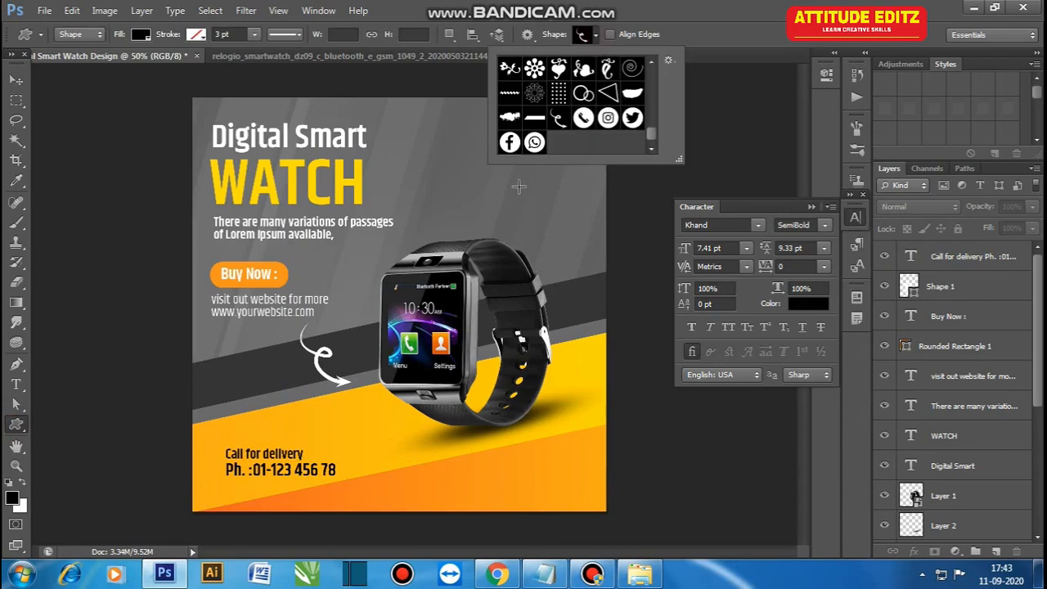
drag(259, 424, 253, 335)
click(16, 81)
double_click(910, 255)
click(548, 94)
click(909, 82)
click(133, 455)
Step: Resize the white phone icon and place it directly left of the delivery text
click(223, 469)
key(ctrl+t)
key(Return)
click(255, 481)
key(ctrl+plus)
drag(227, 367, 227, 370)
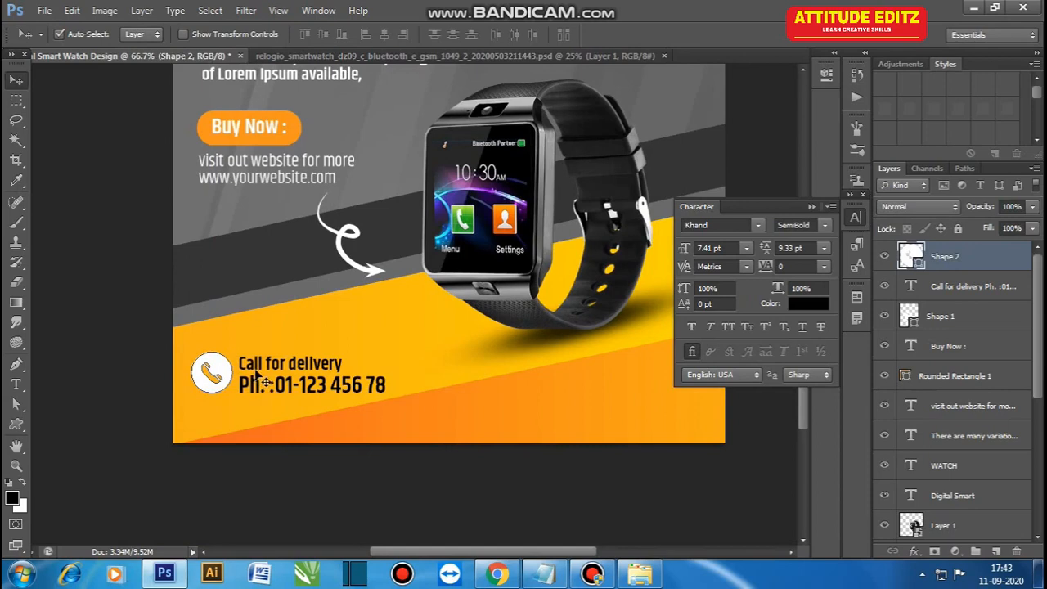
Step: Align the vertical centres of the phone icon and delivery text and move both slightly up and right
shift+click(266, 382)
click(324, 34)
drag(258, 367, 266, 361)
click(143, 334)
key(ctrl+minus)
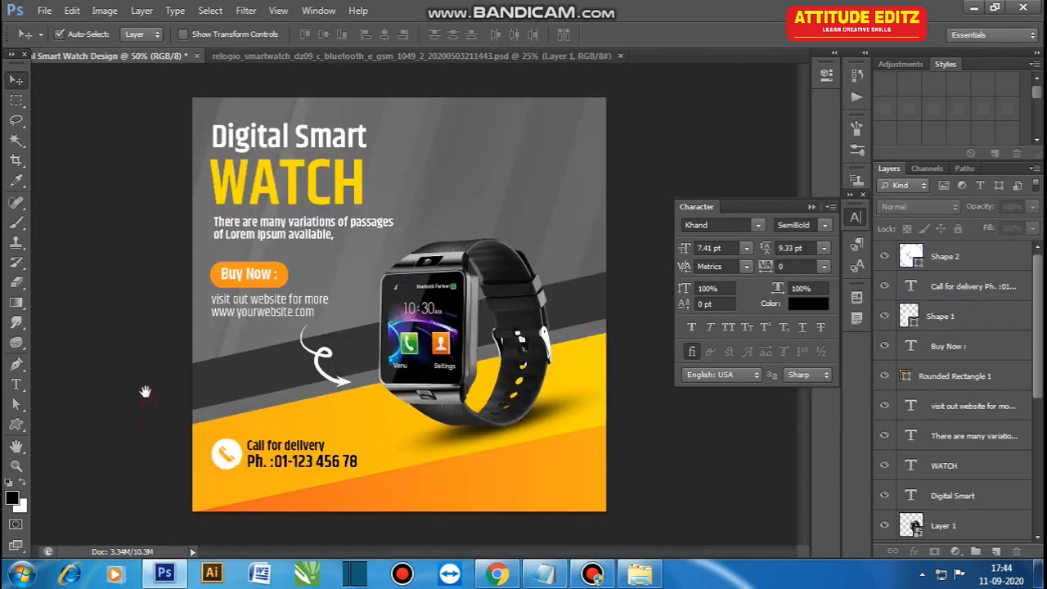
Step: Scale the phone icon and delivery text together to about 90%
click(319, 469)
key(ctrl+t)
drag(357, 470, 345, 468)
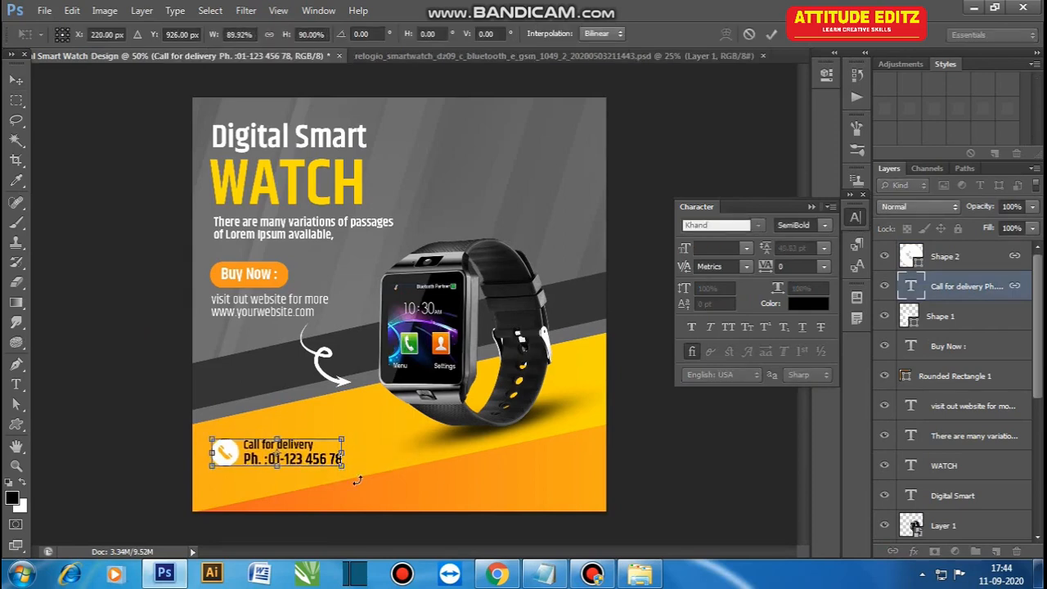
key(Return)
click(127, 505)
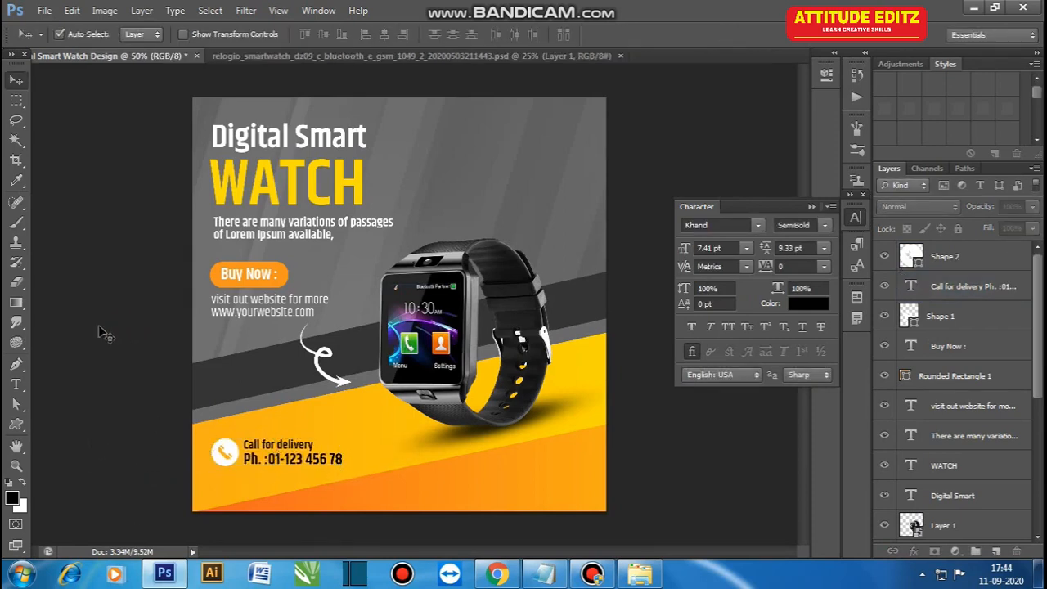
drag(15, 424, 81, 454)
click(966, 256)
mouse_move(481, 215)
mouse_down()
mouse_move(549, 285)
mouse_move(530, 260)
mouse_up()
click(17, 80)
click(84, 205)
key(ctrl+alt+z)
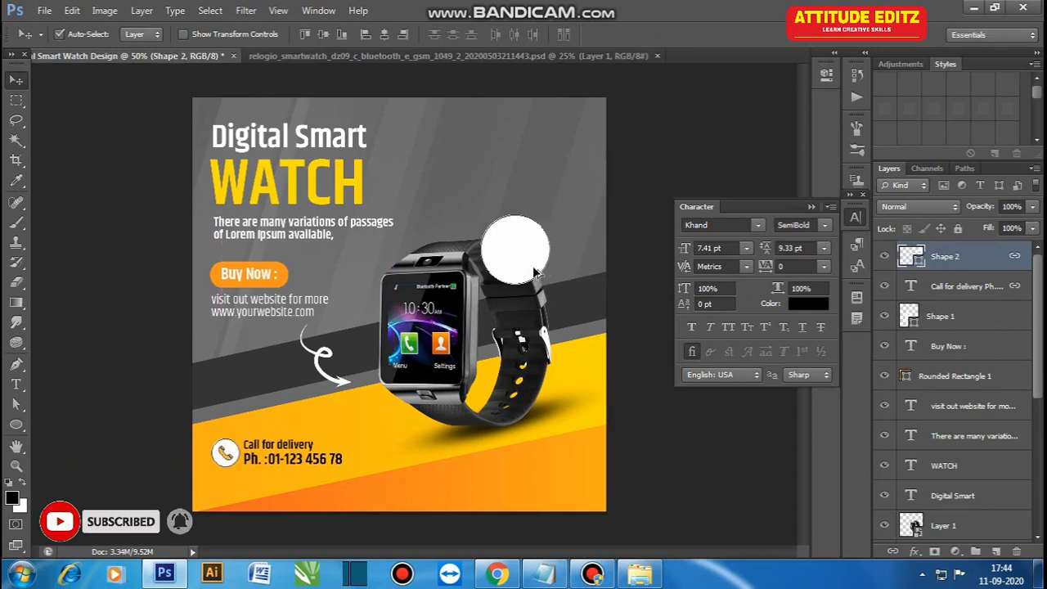
key(ctrl+alt+z)
Step: Draw a white circle on its own layer and position it over the upper part of the watch strap
click(961, 260)
click(17, 425)
drag(523, 201, 591, 270)
key(v)
drag(561, 236, 522, 255)
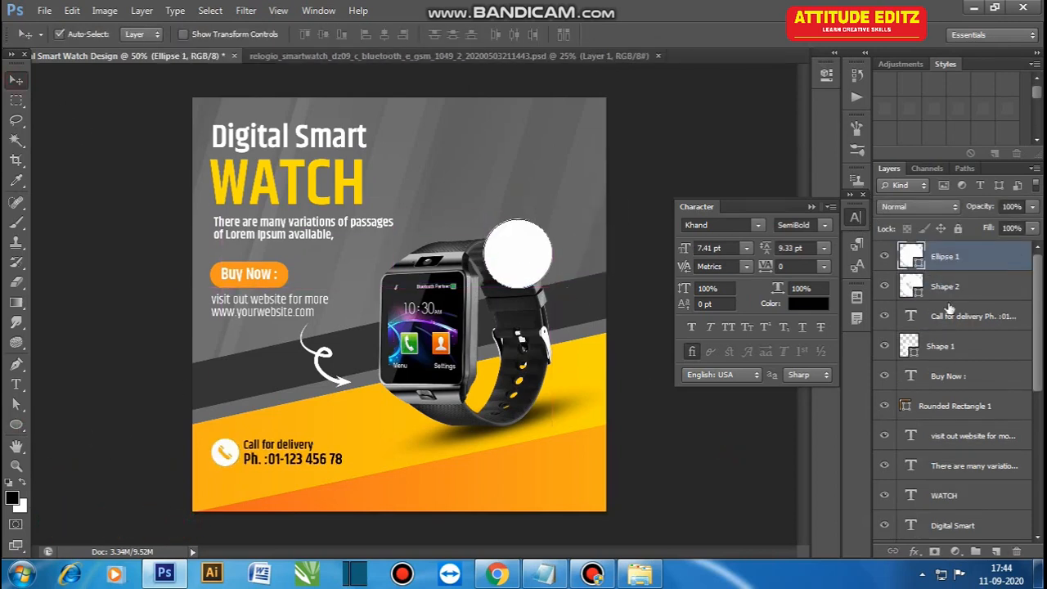
Step: Add a Gradient Overlay to the circle and set its starting colour stop to C 0, M 40, Y 100, K 0
click(914, 551)
click(1005, 489)
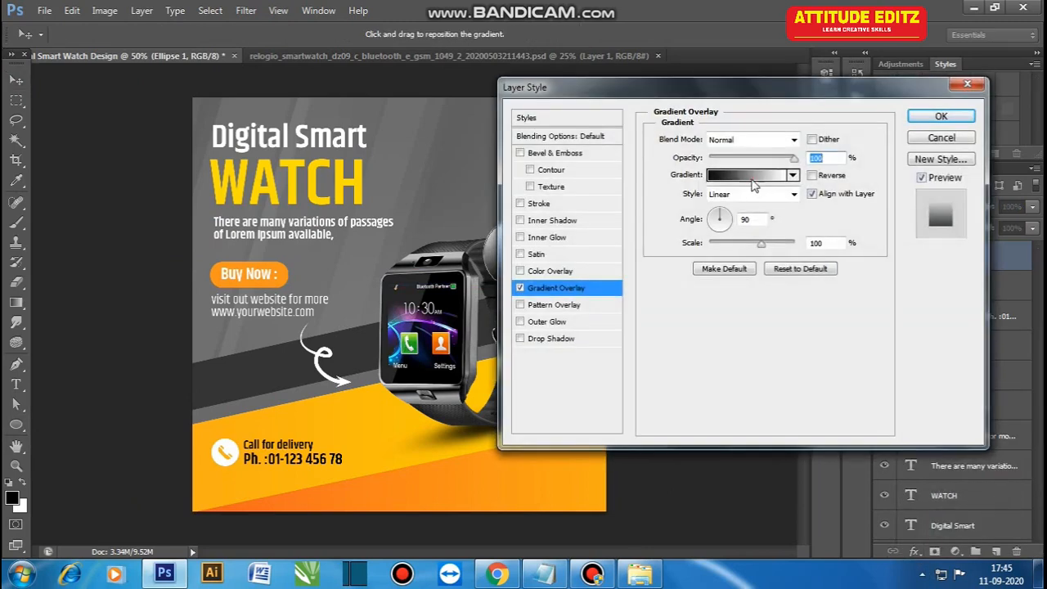
click(765, 168)
click(684, 444)
click(748, 508)
double_click(929, 298)
text(0)
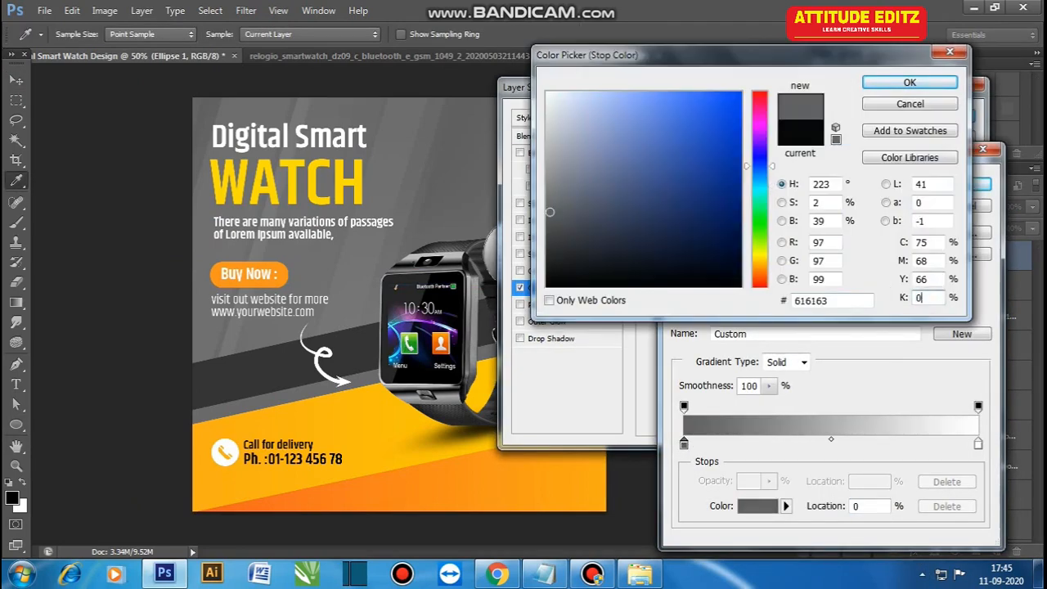
key(shift+Tab)
text(100)
key(shift+Tab)
text(40)
Step: Set the gradient's end colour stop to yellow with M 10 and Y 100 and accept the gradient
key(shift+Tab)
text(0)
click(921, 86)
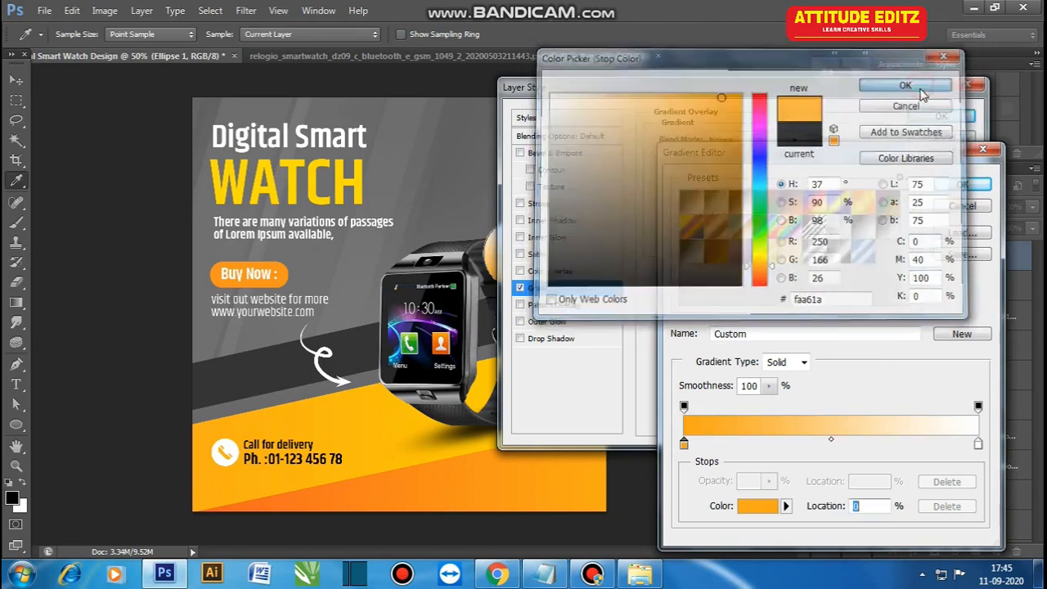
double_click(979, 444)
text(100)
key(shift+Tab)
text(10)
click(910, 83)
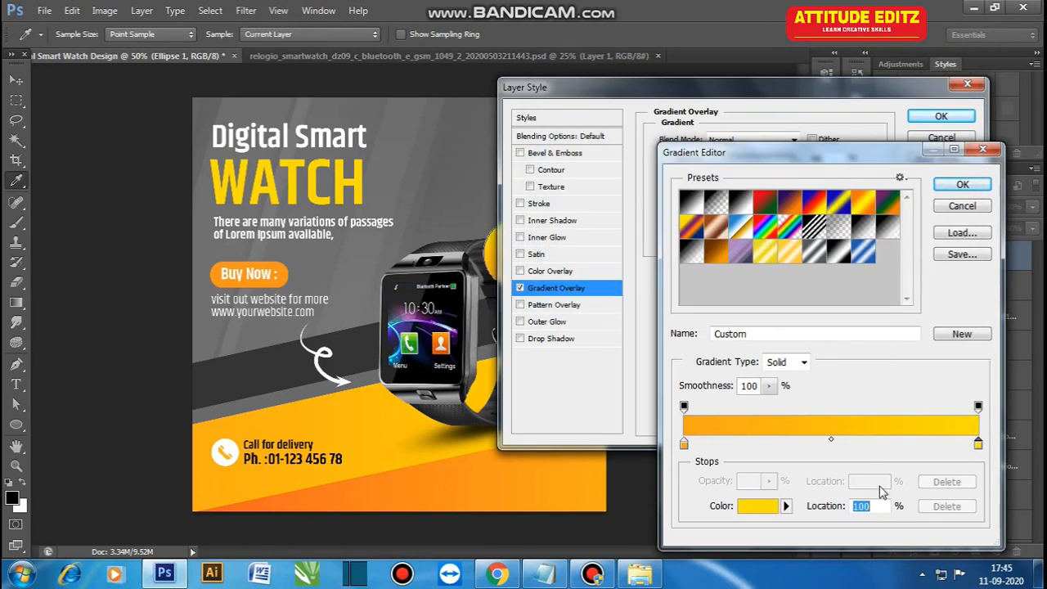
key(Return)
Step: Change the circle's gradient overlay style to Radial and apply the layer style
click(753, 194)
click(718, 217)
drag(691, 88, 831, 96)
click(951, 184)
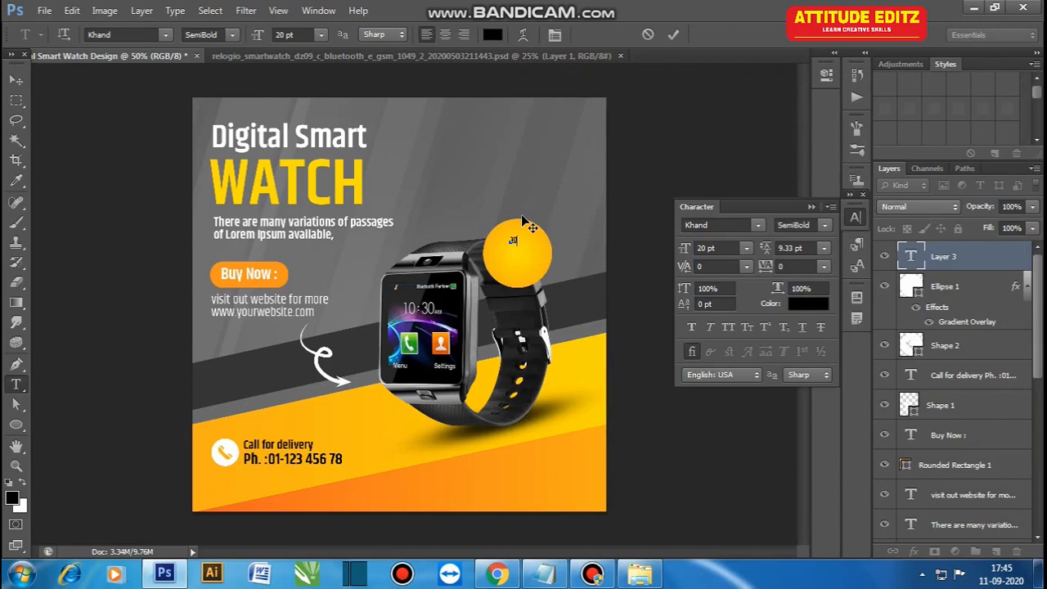
Step: Add black "30%" text on the yellow circle and scale it up to 69.79 pt
key(ctrl+t)
drag(523, 246, 587, 254)
key(ctrl+plus)
key(Return)
Step: Set the font style of the "30%" text to Bold
key(t)
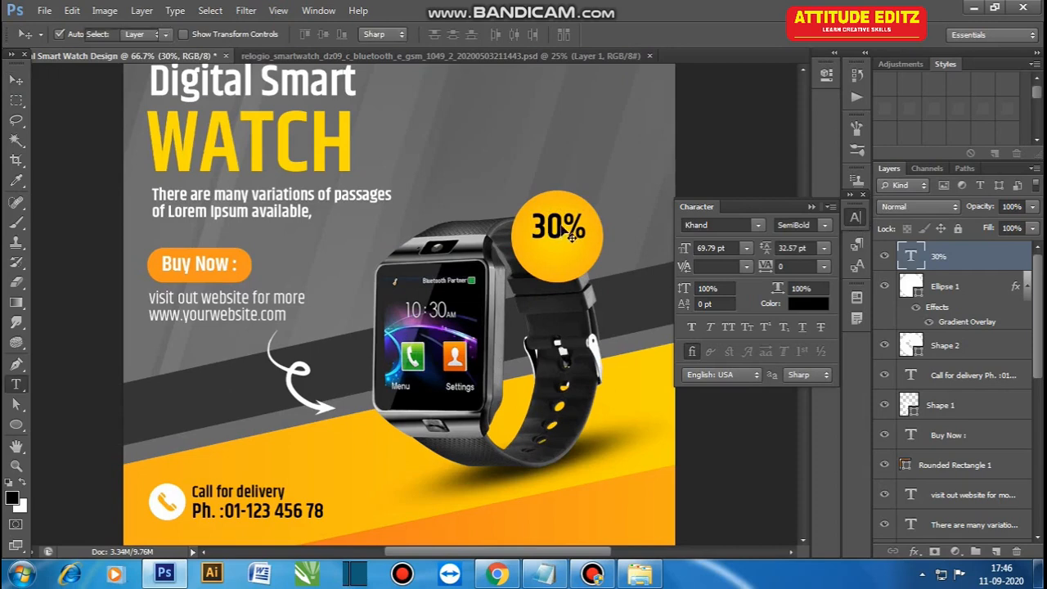
triple_click(569, 237)
click(234, 35)
click(227, 102)
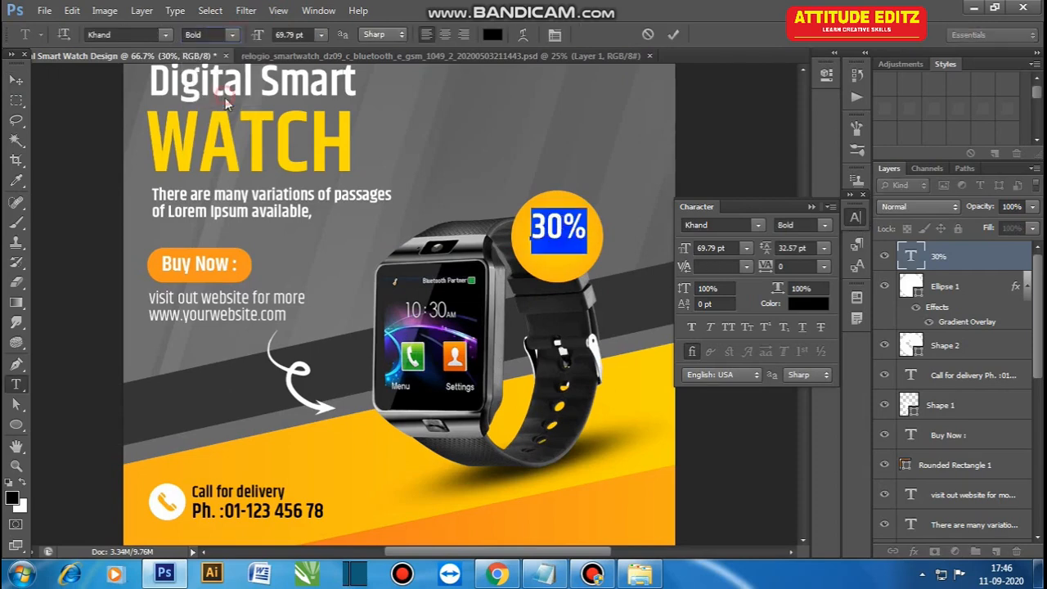
Step: Duplicate the "30%" text just below the original and scale the copy down to 50.55 pt
drag(558, 230, 572, 265)
key(ctrl+t)
key(Return)
Step: Set the font style of the lower "30%" copy to Medium
key(t)
click(543, 256)
key(ctrl+a)
click(235, 35)
click(234, 75)
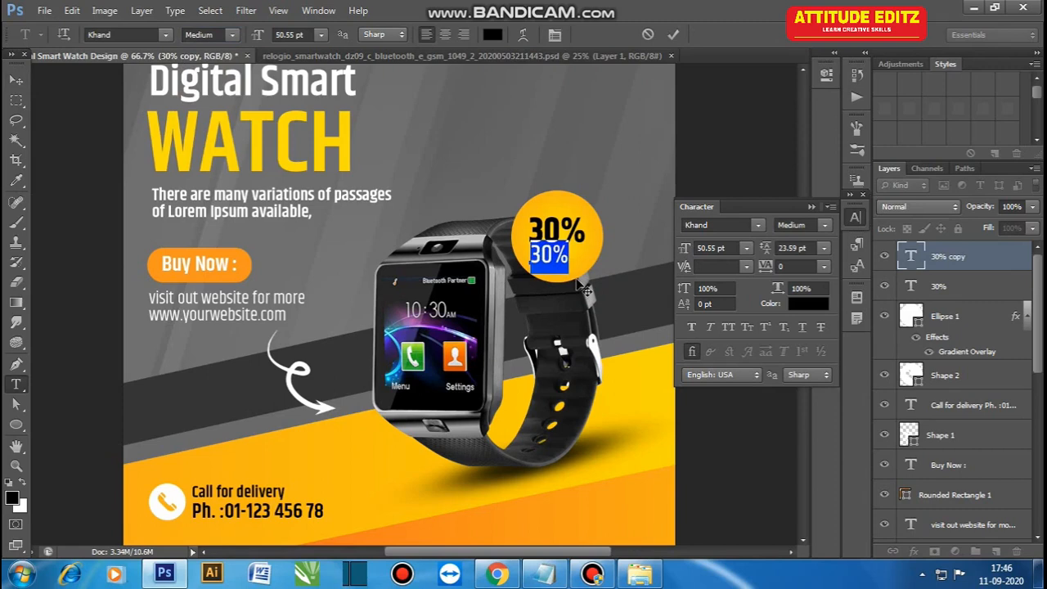
Step: Change the lower "30%" copy to read "Discount" and scale it to 31 pt
key(ctrl+t)
drag(609, 264, 595, 262)
key(Return)
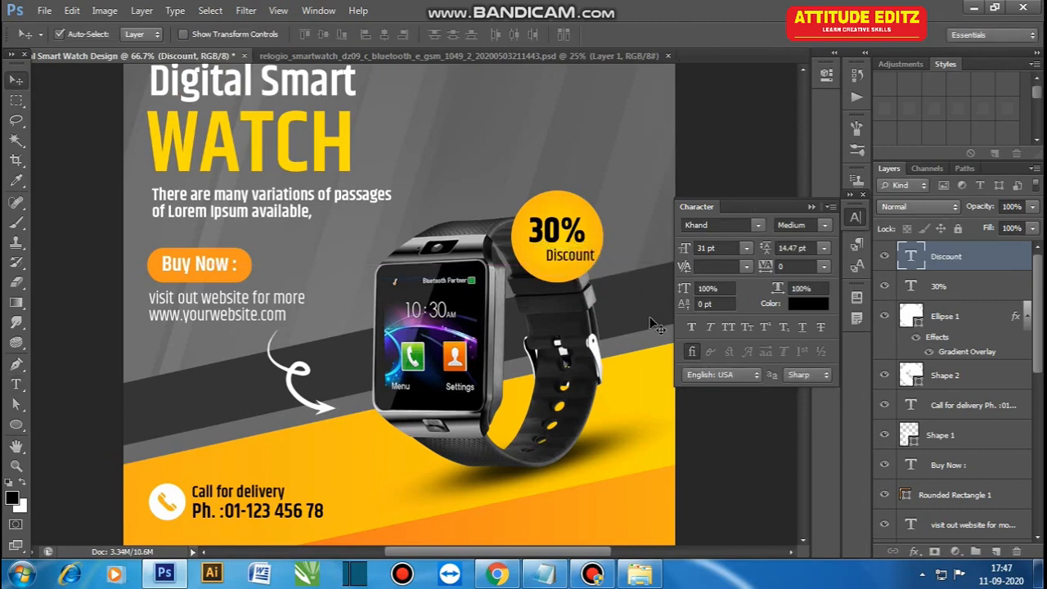
Step: Move the "Discount" text directly beneath "30%" and resize it to match the width of the number
key(ctrl+plus)
click(856, 217)
mouse_move(663, 232)
mouse_down()
mouse_move(642, 231)
mouse_move(680, 252)
mouse_move(648, 229)
mouse_up()
key(ctrl+t)
key(Return)
Step: Adjust the "30%" and "Discount" texts to the circle's centre and shrink the circle slightly around them
shift+click(636, 196)
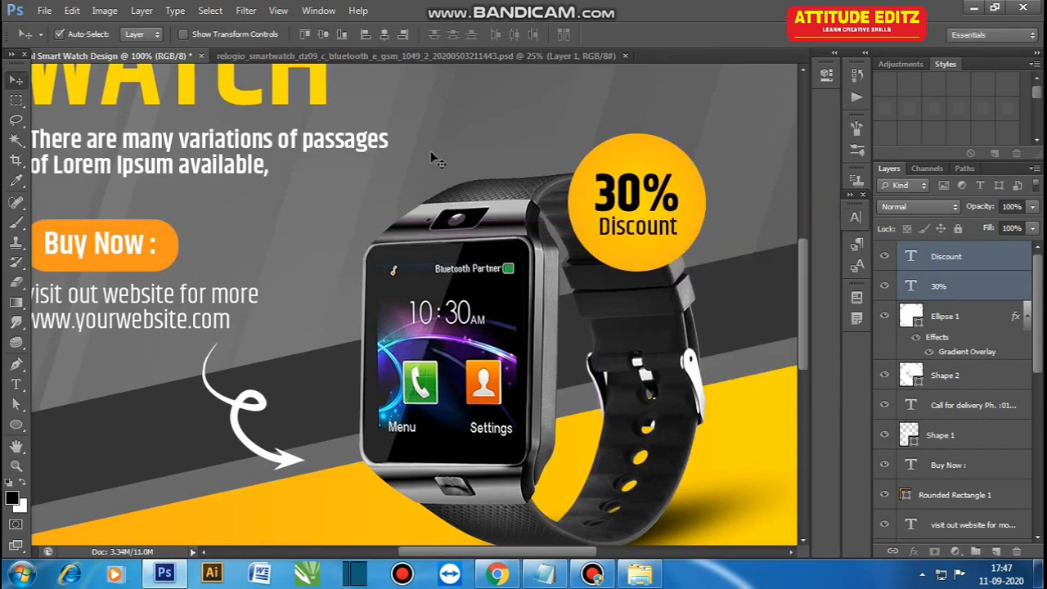
click(672, 214)
key(ctrl+t)
drag(568, 273, 576, 267)
key(Return)
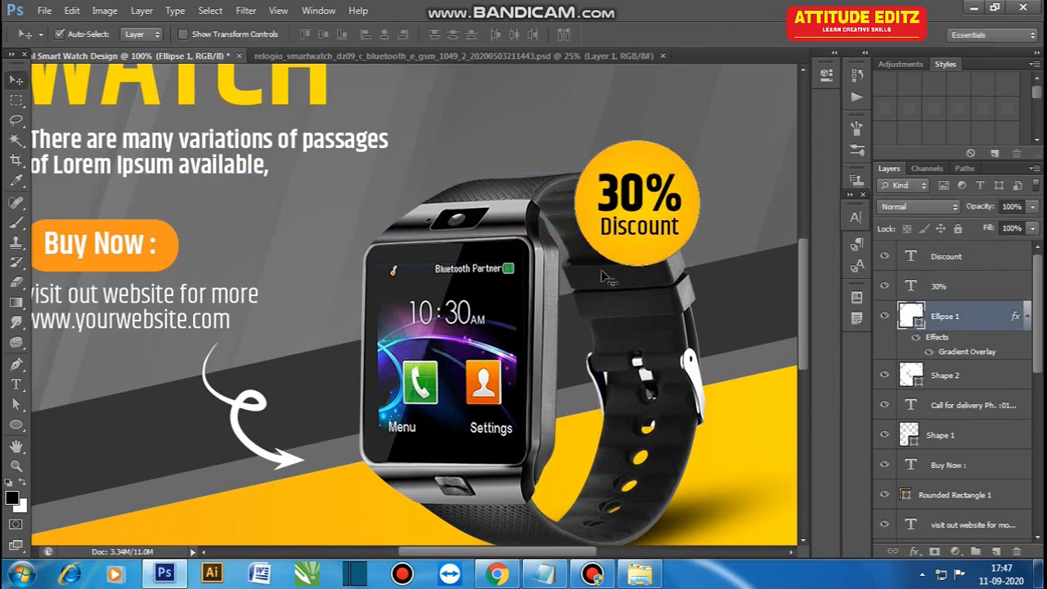
Step: Add a 60 px Facebook icon from the custom shapes and place it on the lower orange band beneath the watch
key(ctrl+minus)
key(ctrl+minus)
right_click(15, 424)
click(74, 495)
click(598, 34)
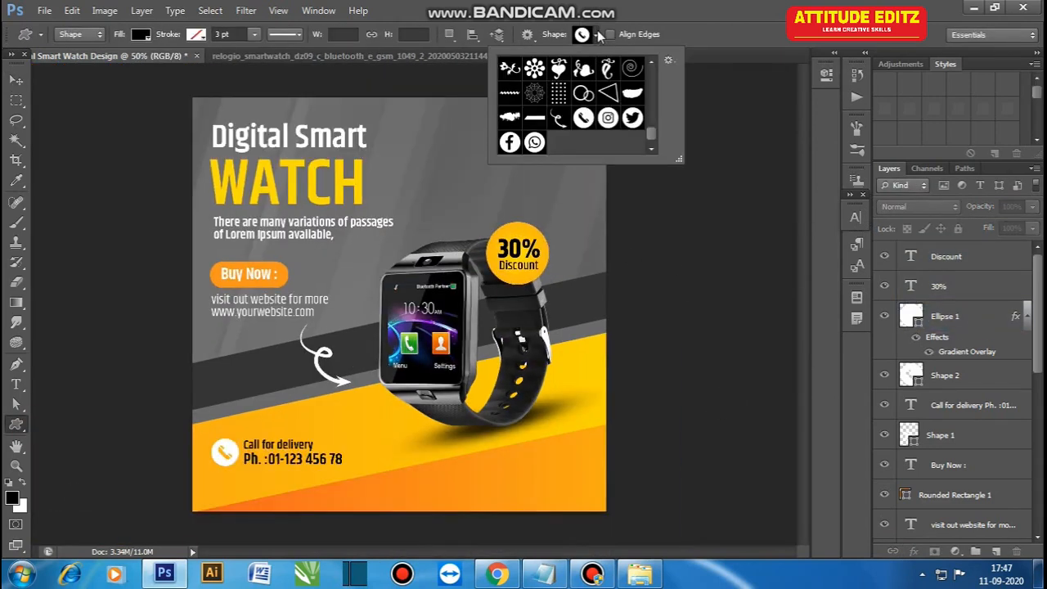
click(569, 417)
text(60)
click(772, 328)
key(v)
drag(588, 429, 454, 484)
click(710, 475)
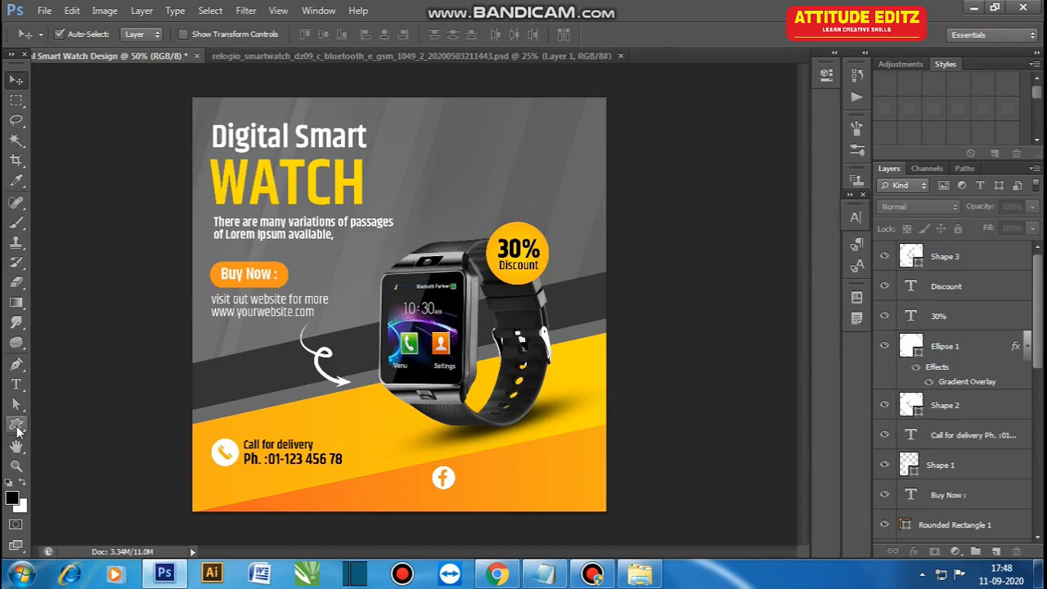
Step: Add an Instagram icon from the custom shapes at the Facebook icon's size and place it just to its right
click(15, 423)
click(594, 35)
click(608, 118)
click(525, 460)
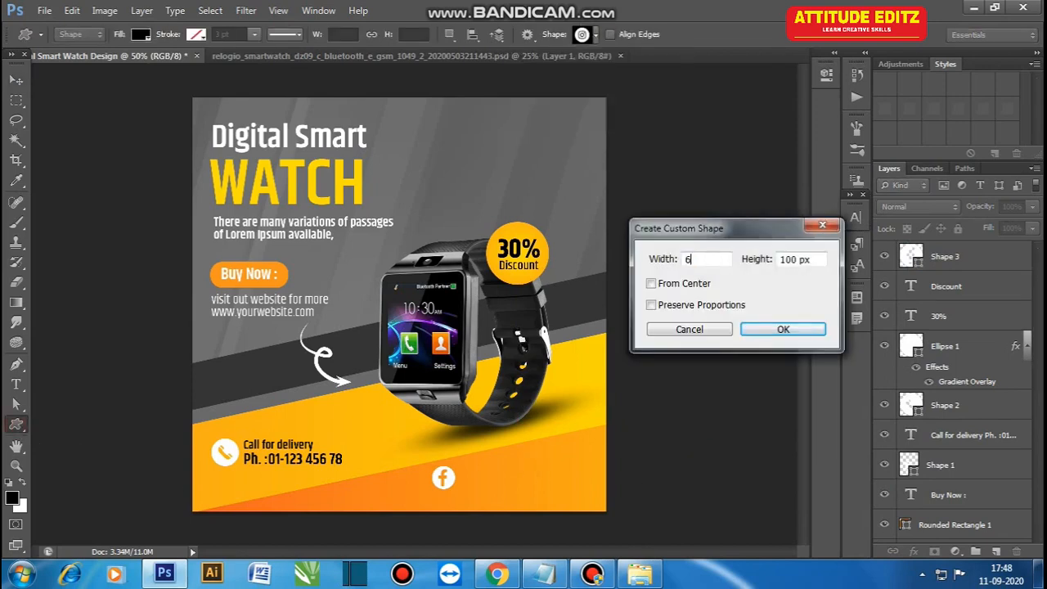
click(754, 327)
key(v)
drag(546, 484, 484, 485)
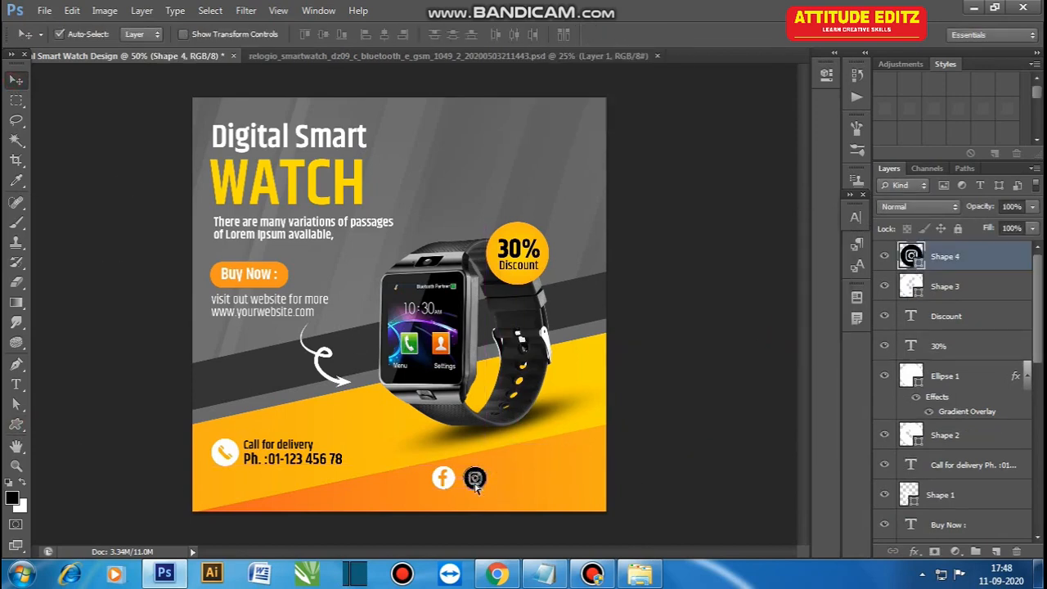
click(659, 464)
Step: Add a 60 px Twitter icon from the custom shapes and place it to the right of the Instagram icon
click(16, 424)
click(596, 36)
click(632, 117)
click(540, 455)
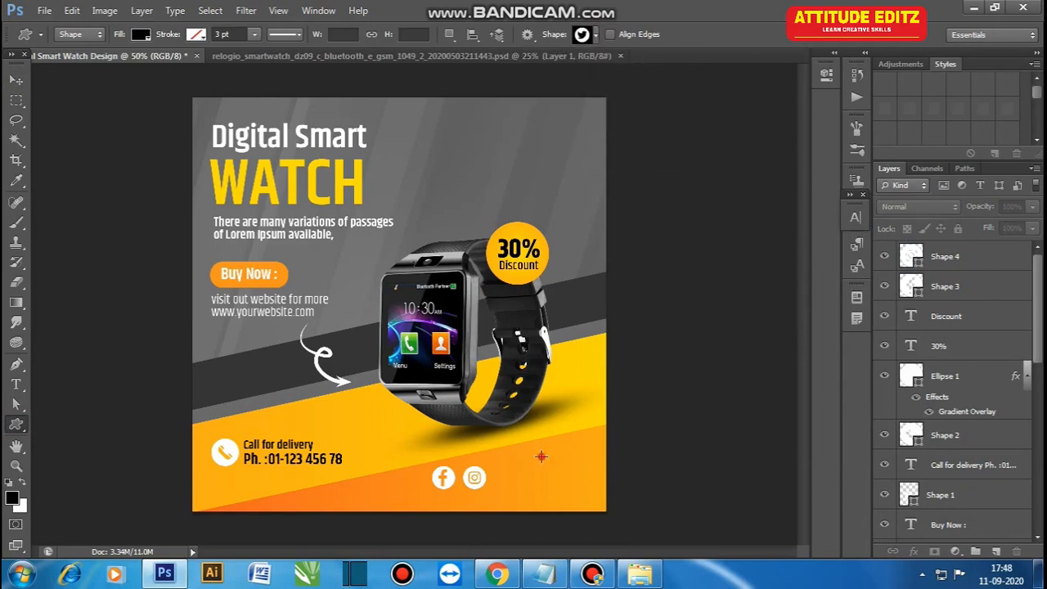
text(60)
click(777, 330)
key(v)
drag(547, 478, 500, 488)
Step: Add a WhatsApp icon from the custom shapes at the same size to the right of the Twitter icon
click(16, 424)
click(596, 35)
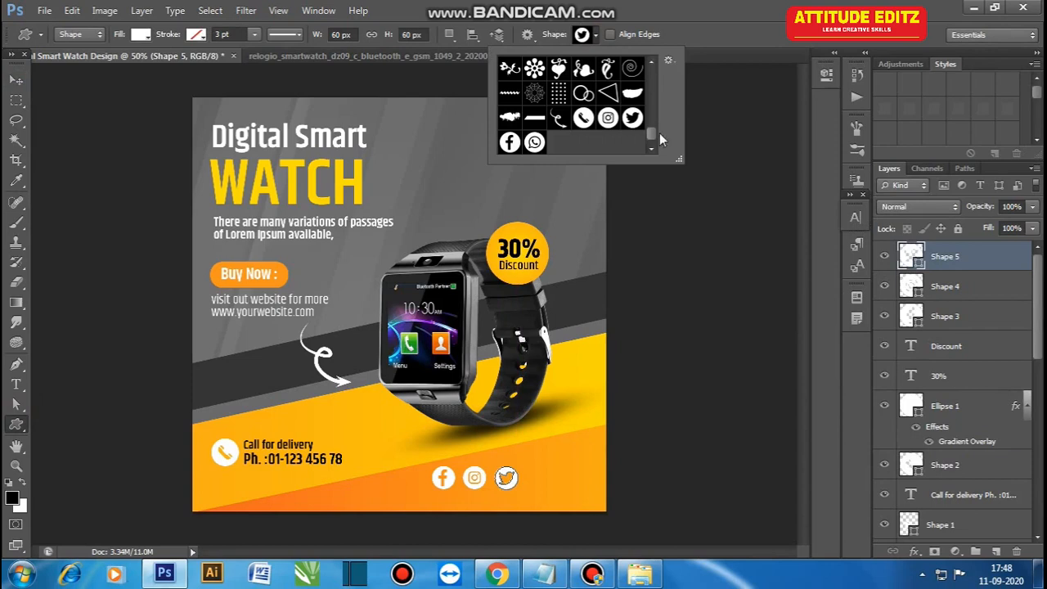
click(531, 467)
click(774, 328)
click(16, 81)
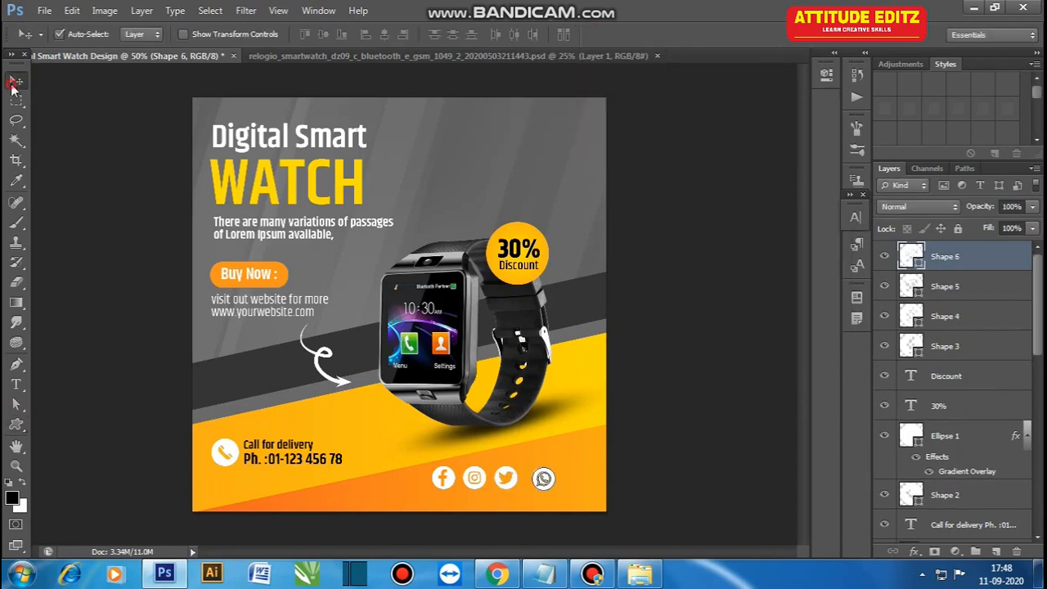
click(107, 159)
Step: Adjust the WhatsApp icon's position, then align the four social icons in one row and distribute them evenly horizontally
key(ctrl+plus)
drag(549, 468, 522, 357)
drag(570, 422, 567, 416)
shift+click(515, 430)
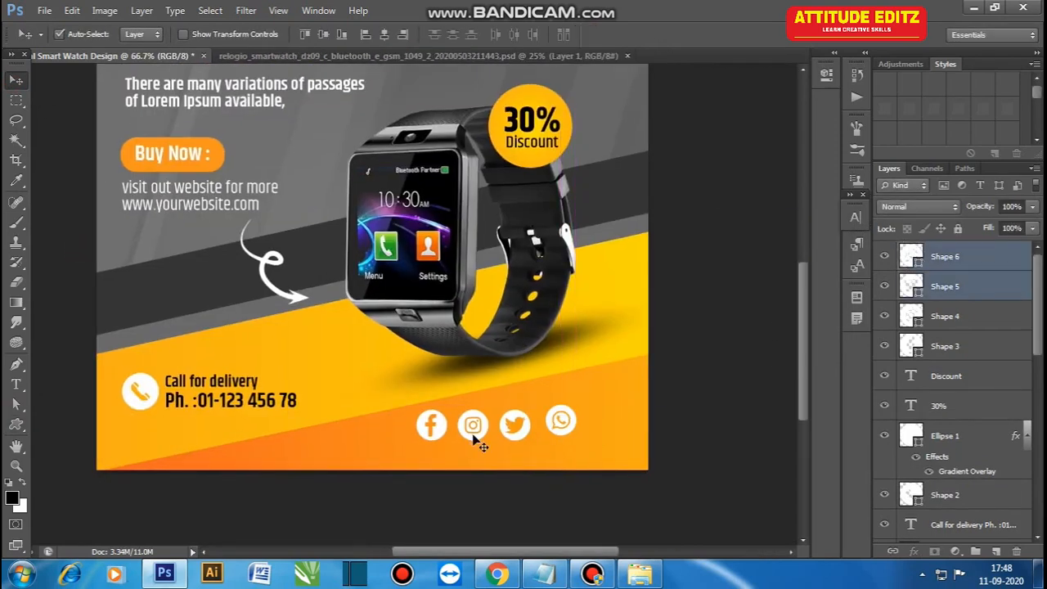
shift+click(473, 432)
shift+click(434, 428)
click(452, 34)
click(516, 35)
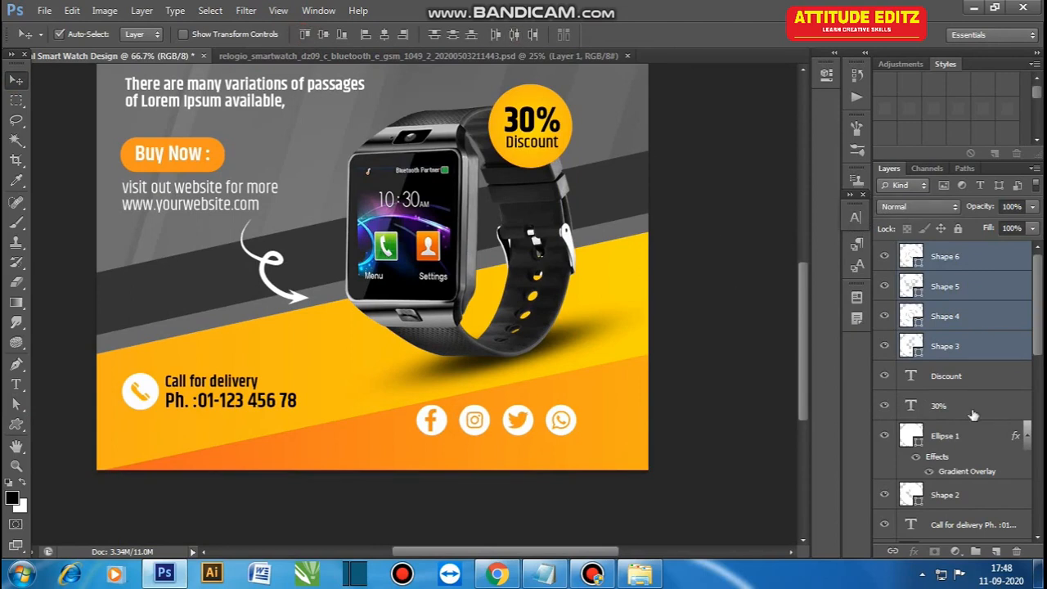
Step: Rename the four social icon layers as Whatsap, Twitter, Instagram and Facebook to match their icons
click(573, 436)
click(990, 259)
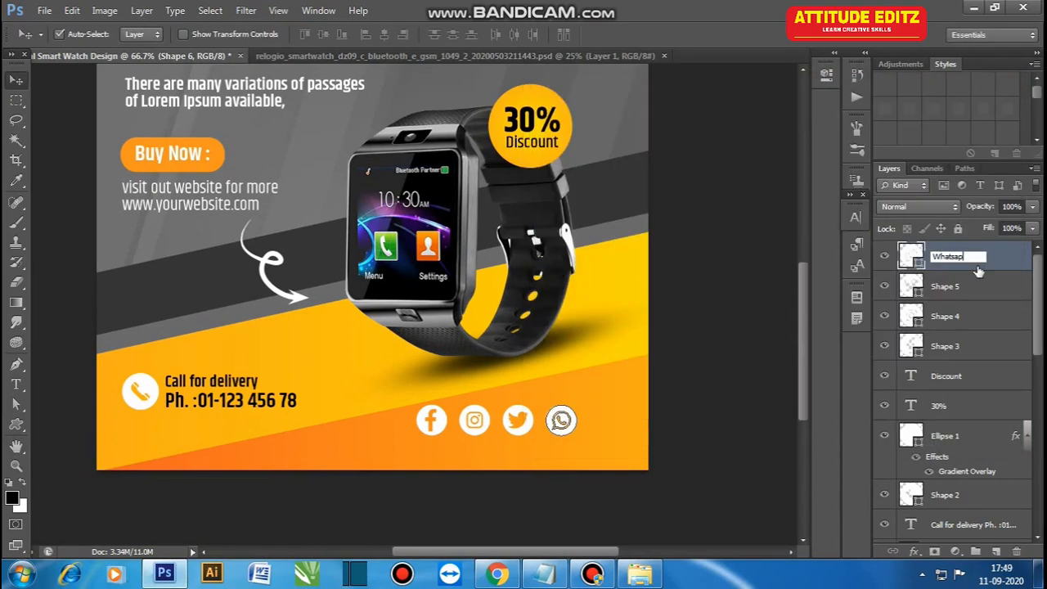
click(944, 288)
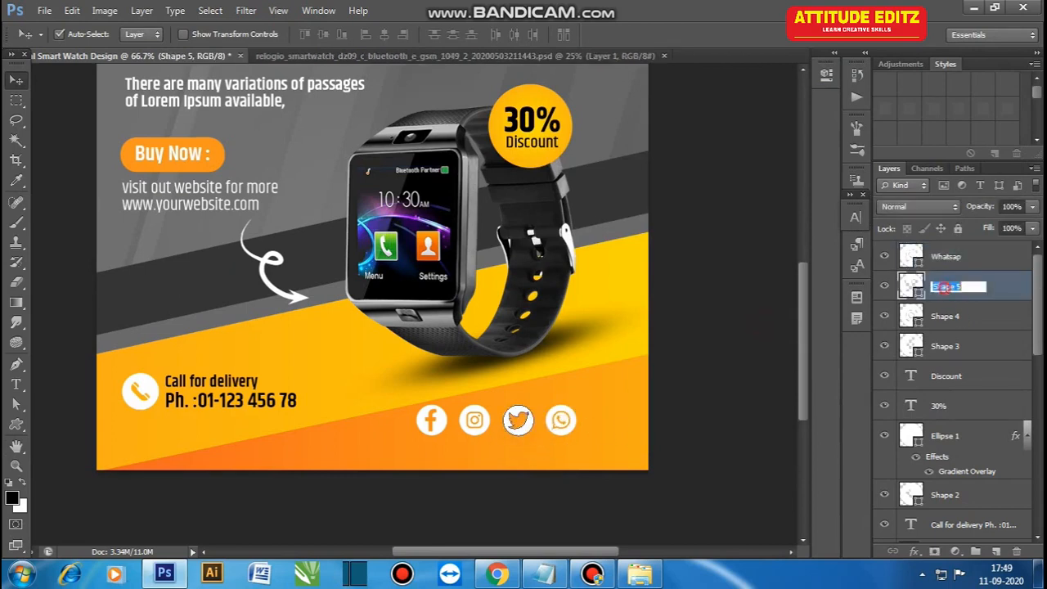
key(alt+bracketleft)
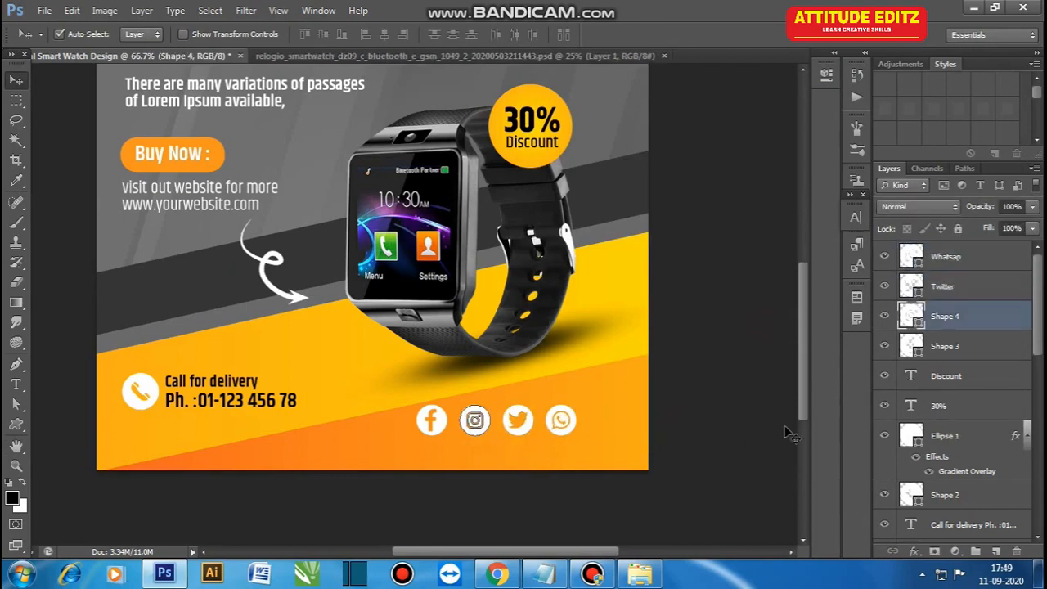
key(Return)
key(alt+bracketleft)
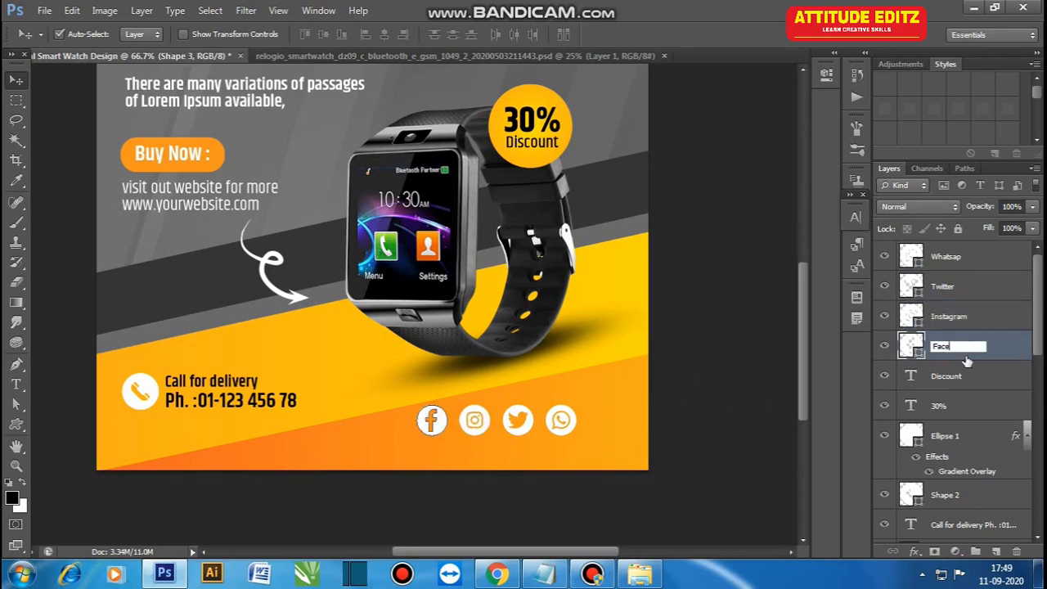
click(684, 407)
Step: Link the four social icon layers together
key(alt+shift+bracketright)
key(alt+shift+bracketright)
key(alt+shift+bracketright)
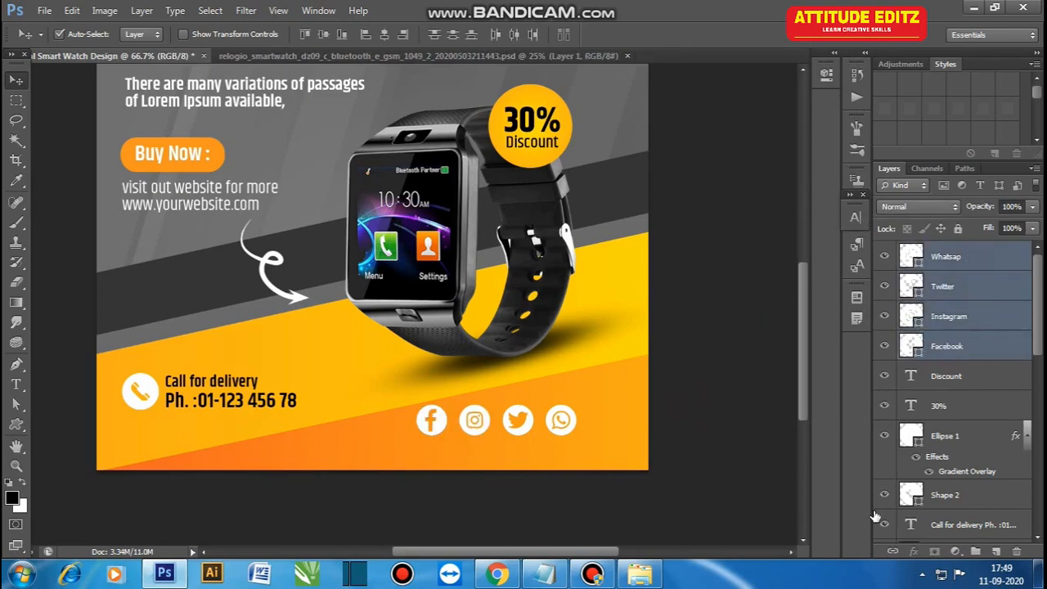
click(893, 551)
click(748, 461)
Step: Shift the social icon row toward the artwork's right margin and lower the delivery contact block slightly
drag(561, 421, 600, 426)
drag(139, 391, 137, 405)
Step: Duplicate the "Digital Smart" text, change the copy to "LOGO" and place it at the artwork's upper-right corner
alt+drag(327, 135, 551, 136)
key(t)
click(549, 132)
key(ctrl+a)
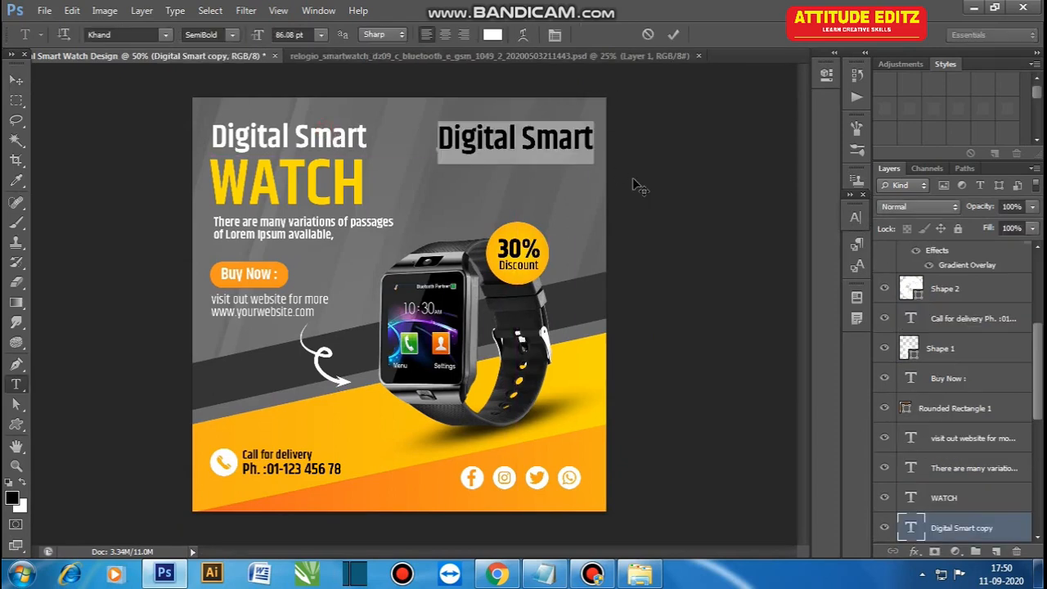
text(LOGO)
key(ctrl+Return)
key(v)
drag(507, 134, 603, 132)
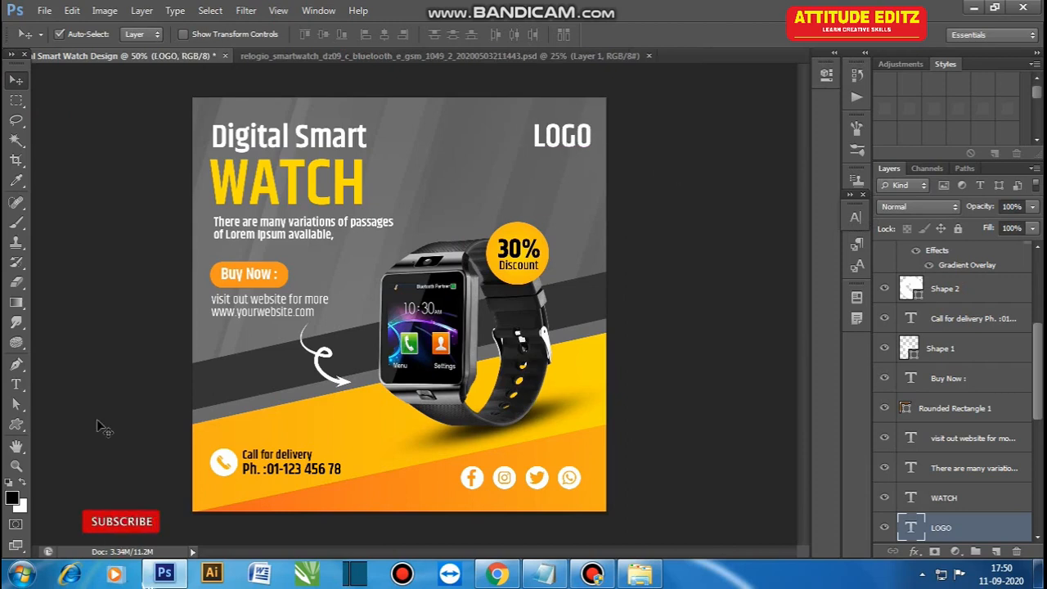
Step: Draw a small upright rectangle just to the left of the "LOGO" text
click(15, 423)
click(90, 428)
drag(488, 119, 508, 139)
key(v)
click(657, 186)
click(508, 147)
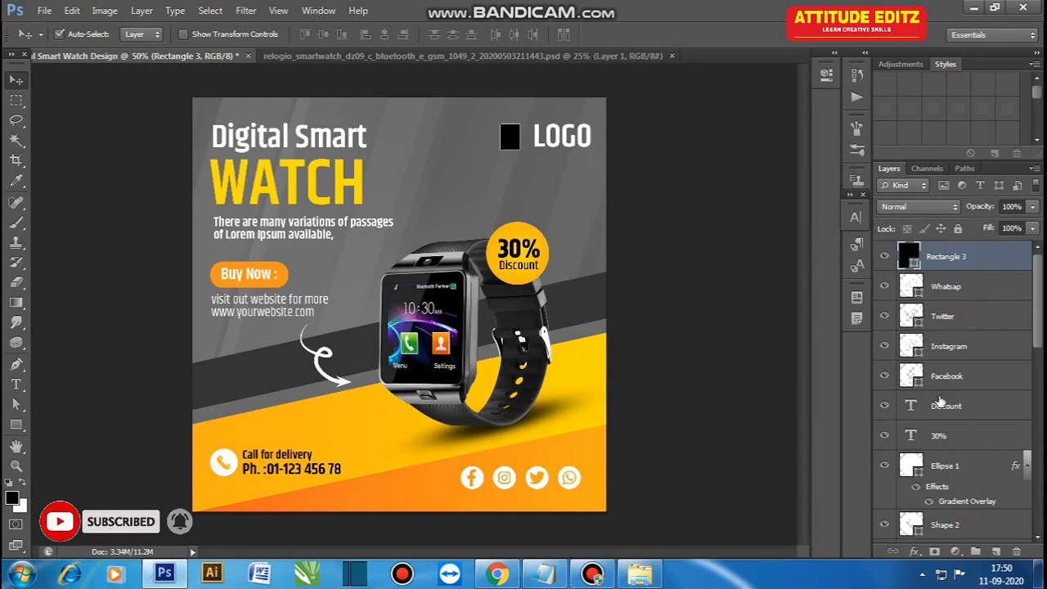
Step: Set the small rectangle's fill to yellow with CMYK values 0, 20, 100, 0
double_click(909, 257)
click(775, 264)
double_click(926, 243)
text(0)
key(Tab)
text(20)
key(Tab)
text(100)
key(Tab)
text(0)
click(918, 87)
click(628, 225)
Step: Narrow the yellow rectangle beside the "LOGO" text slightly from its left side
key(ctrl+plus)
click(550, 277)
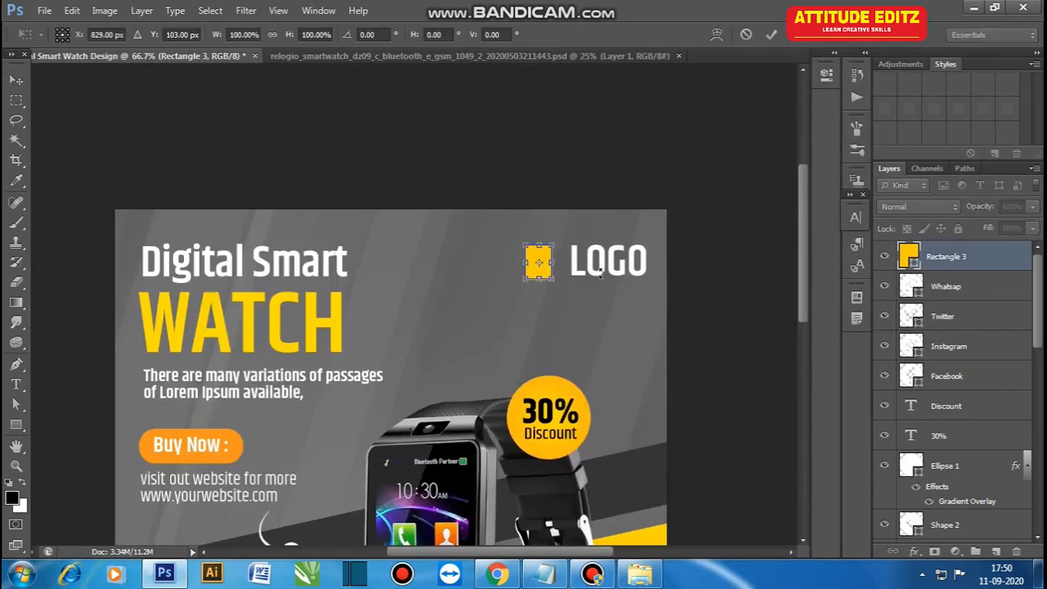
key(ctrl+plus)
key(ctrl+minus)
key(ctrl+minus)
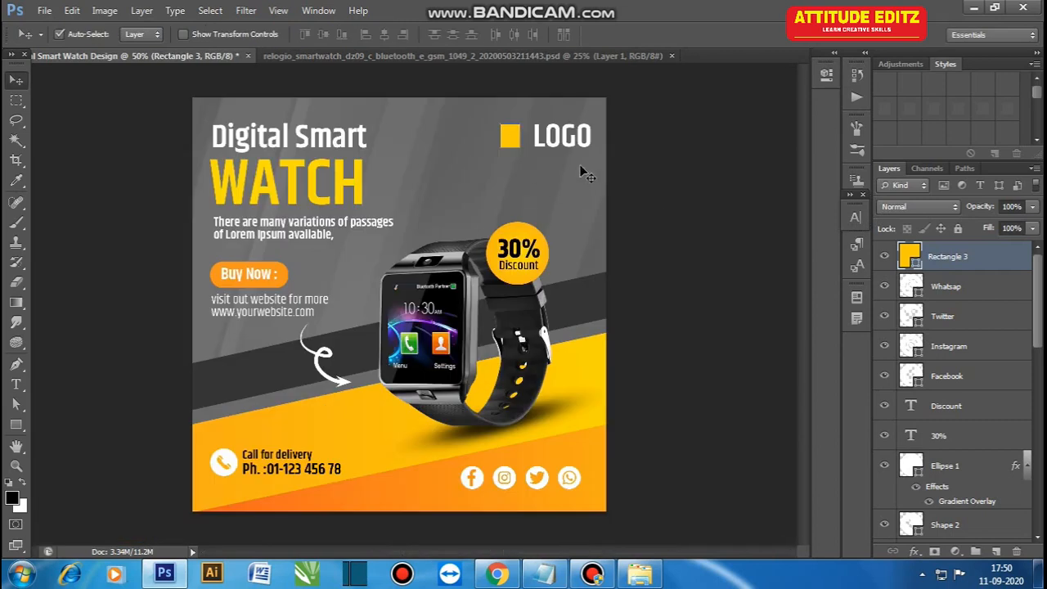
key(ctrl+t)
drag(501, 137, 505, 138)
key(Return)
click(656, 178)
click(509, 141)
shift+click(546, 145)
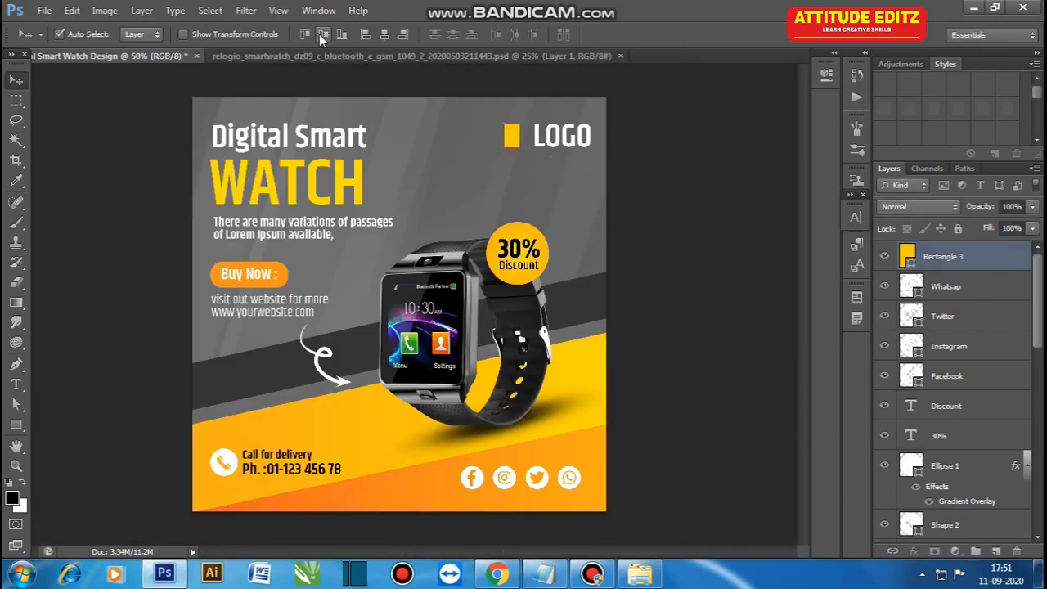
click(725, 190)
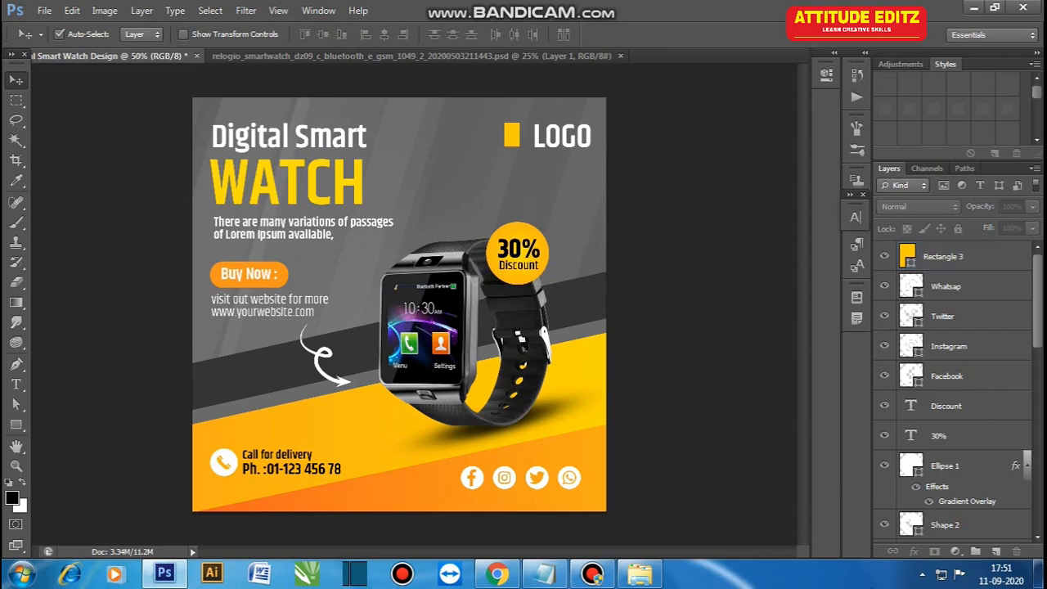